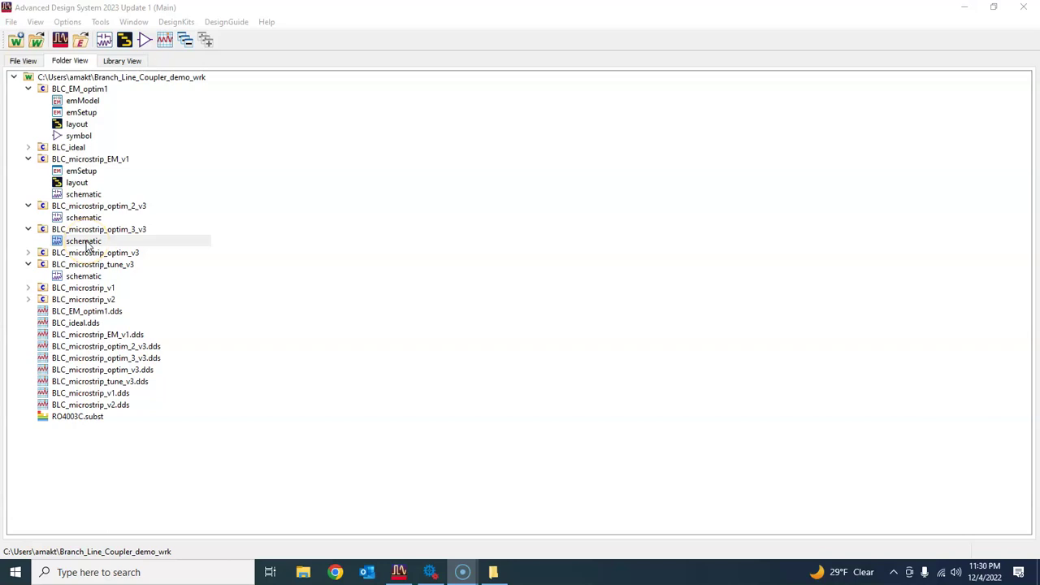
Open the optim_3_v3 schematic and save a copy as the new cell BLC_microstrip_EM_optim2.
{"action": "double_click", "coordinate": [84, 241]}
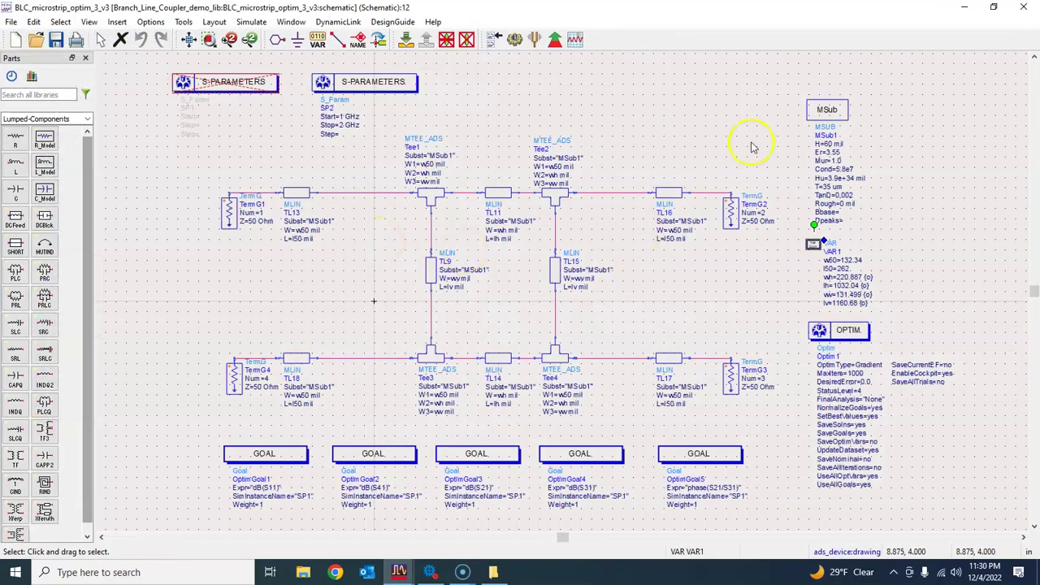
{"action": "left_click", "coordinate": [12, 22]}
{"action": "left_click", "coordinate": [45, 107]}
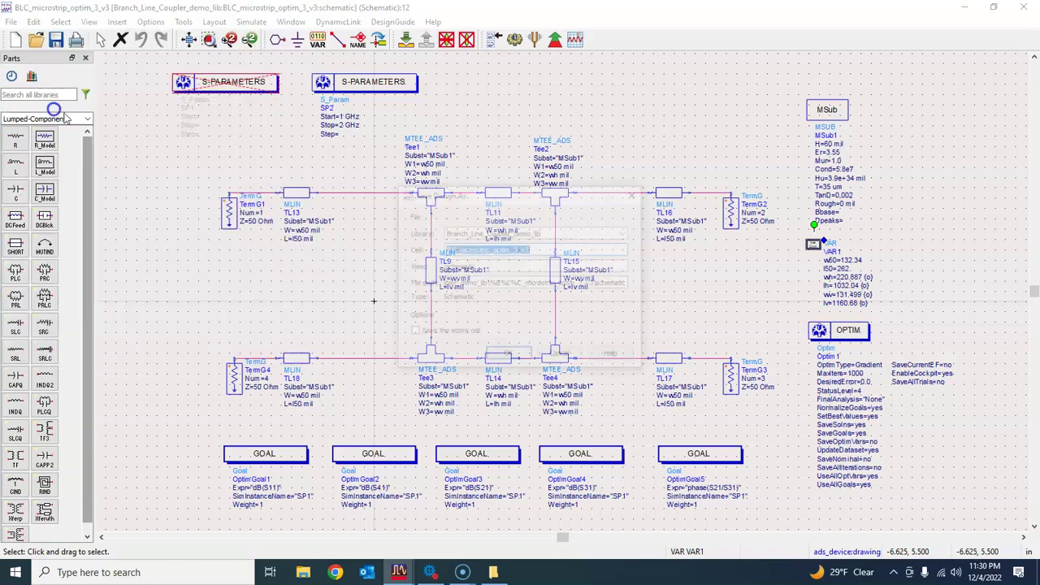
{"action": "left_click", "coordinate": [531, 249]}
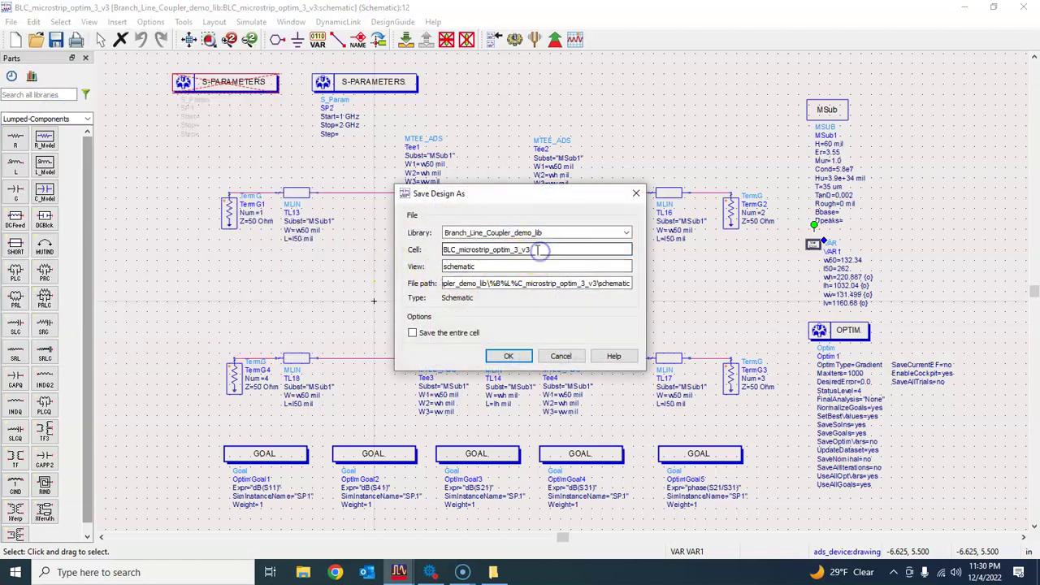
{"action": "key", "text": "BackSpace"}
{"action": "key", "text": "BackSpace"}
{"action": "key", "text": "BackSpace"}
{"action": "key", "text": "BackSpace"}
{"action": "key", "text": "BackSpace"}
{"action": "key", "text": "BackSpace"}
{"action": "key", "text": "BackSpace"}
{"action": "key", "text": "BackSpace"}
{"action": "key", "text": "BackSpace"}
{"action": "key", "text": "BackSpace"}
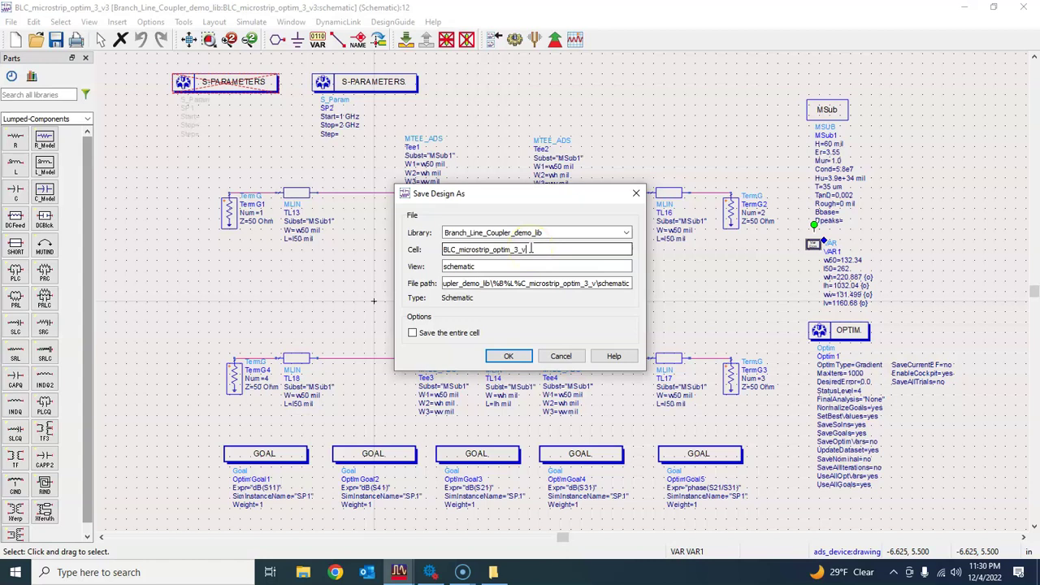
{"action": "type", "text": "EM"}
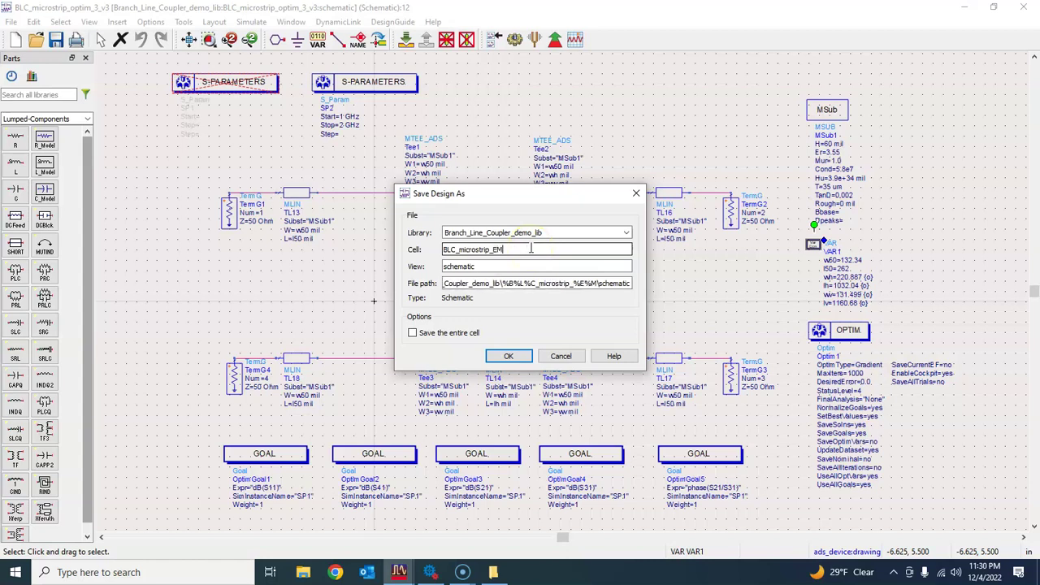
{"action": "type", "text": "_optim"}
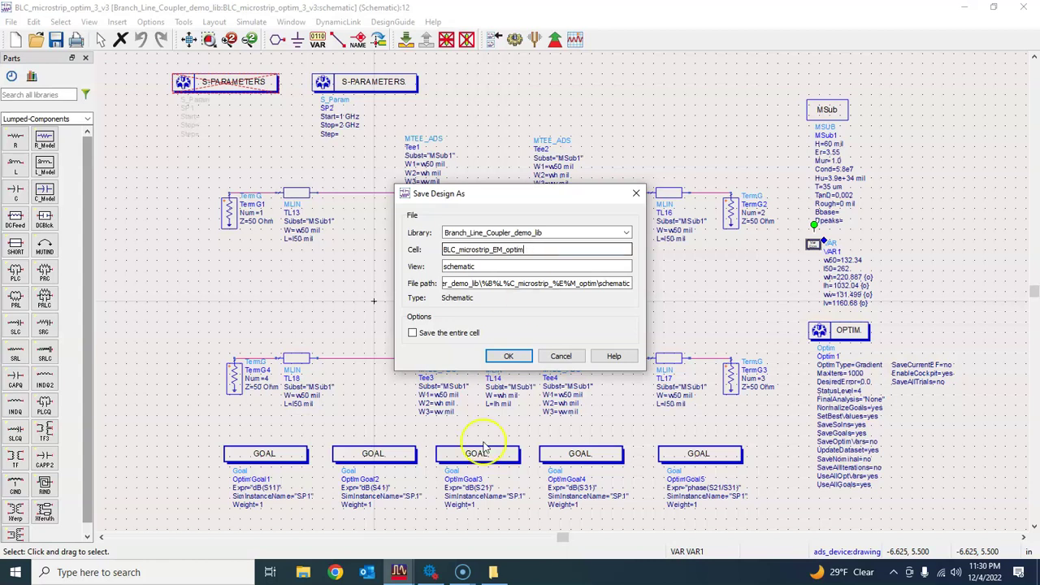
{"action": "mouse_move", "coordinate": [401, 571]}
{"action": "left_click", "coordinate": [344, 515]}
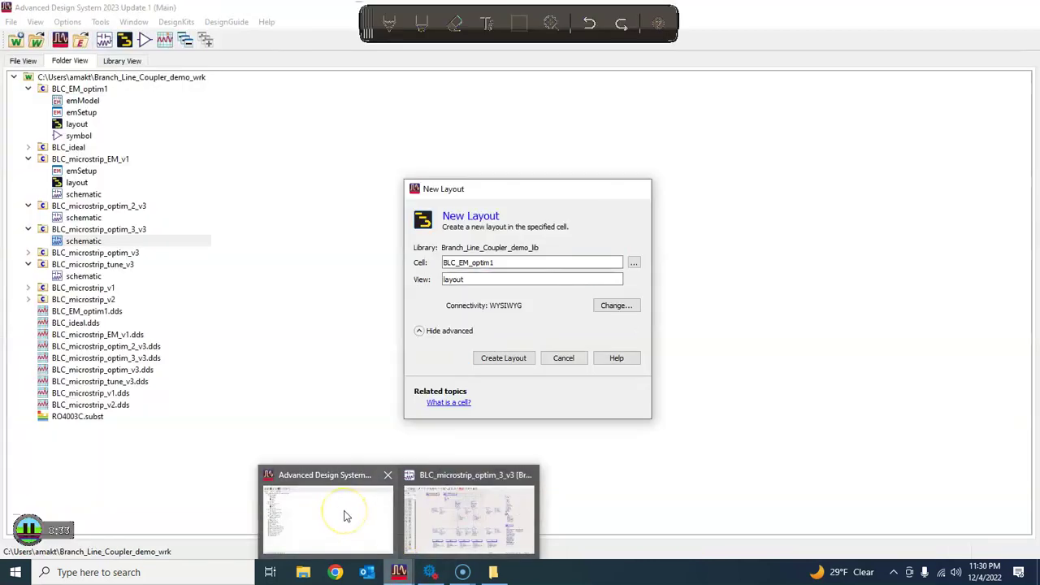
{"action": "left_click", "coordinate": [469, 518]}
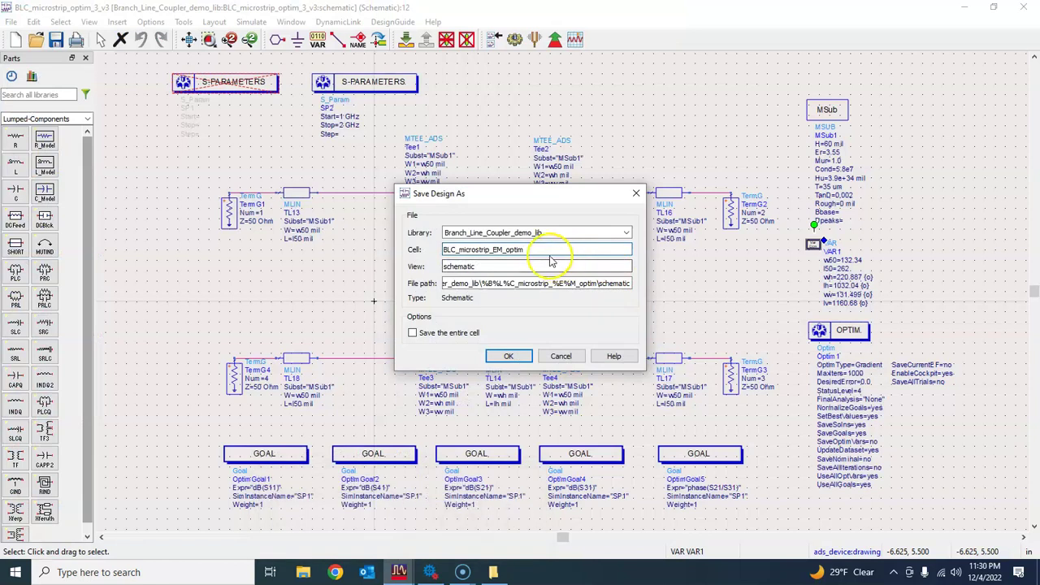
{"action": "type", "text": "2"}
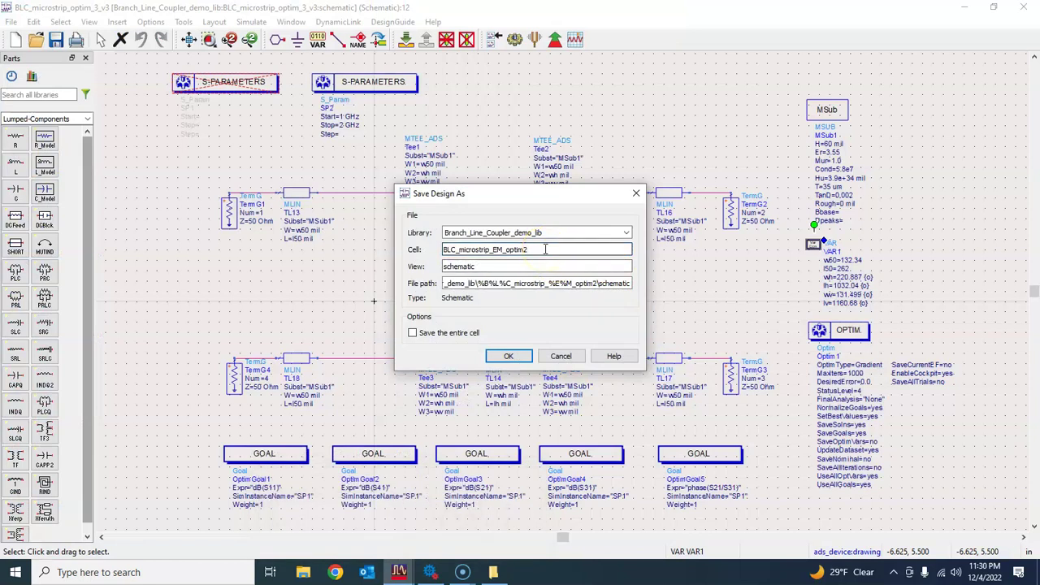
{"action": "left_click", "coordinate": [524, 357]}
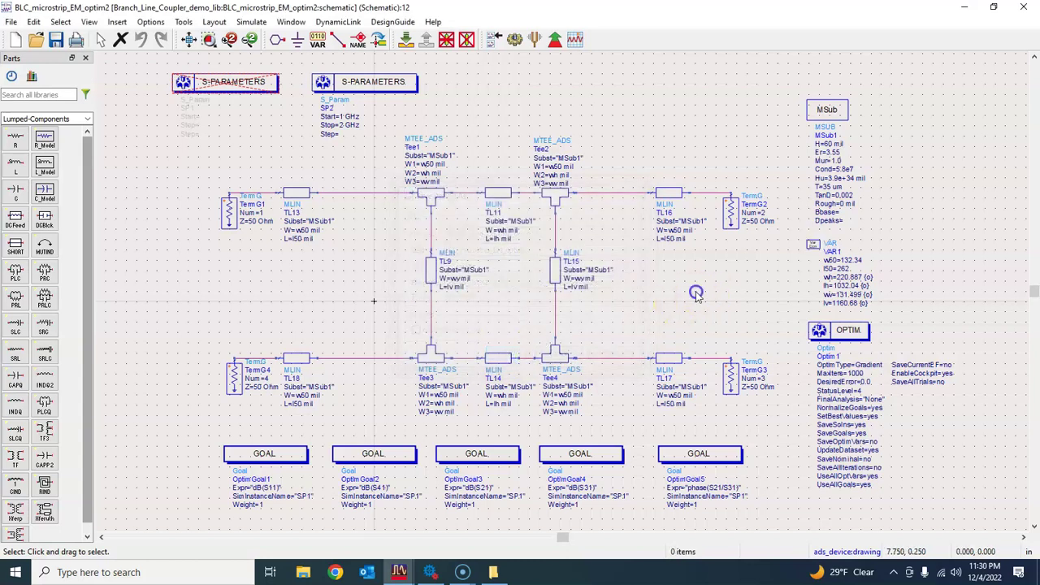
Delete the coupler's 24 microstrip lines and tees with their wires.
{"action": "left_click_drag", "start_coordinate": [267, 133], "coordinate": [696, 403]}
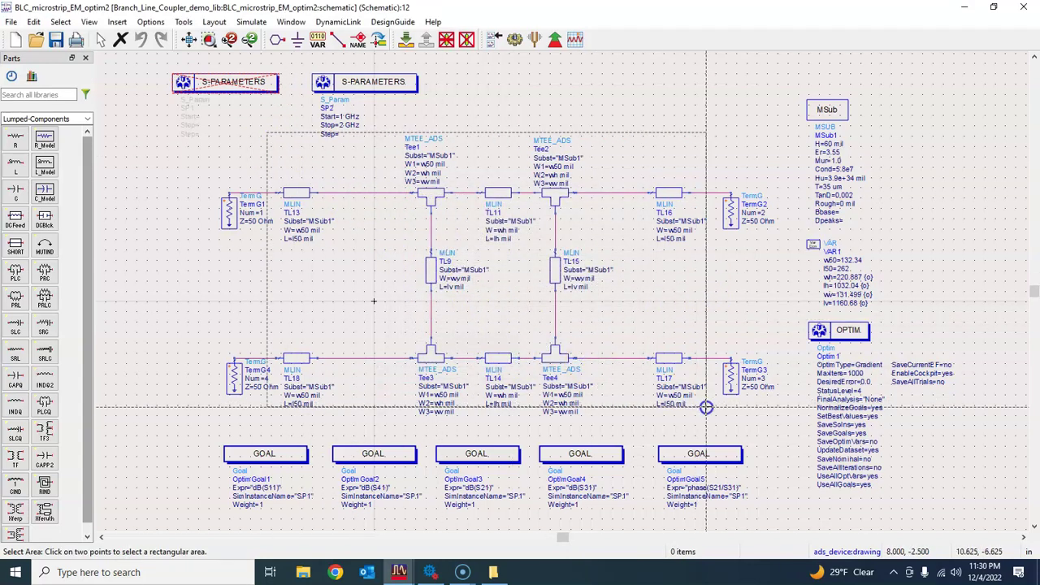
{"action": "left_click", "coordinate": [708, 409]}
{"action": "key", "text": "Delete"}
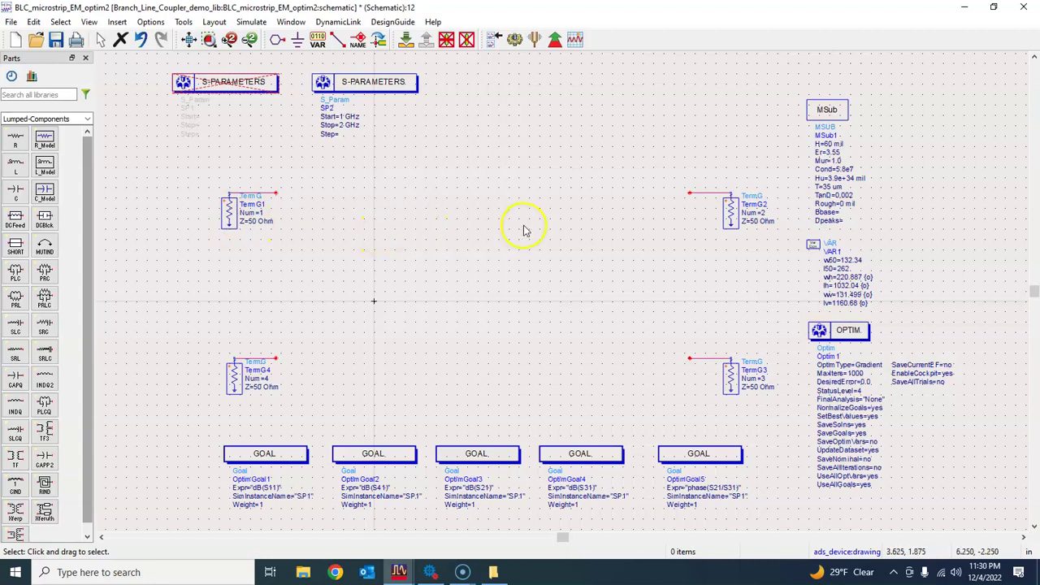
Delete the MSub substrate component and return to the main workspace window.
{"action": "left_click", "coordinate": [833, 112]}
{"action": "key", "text": "Delete"}
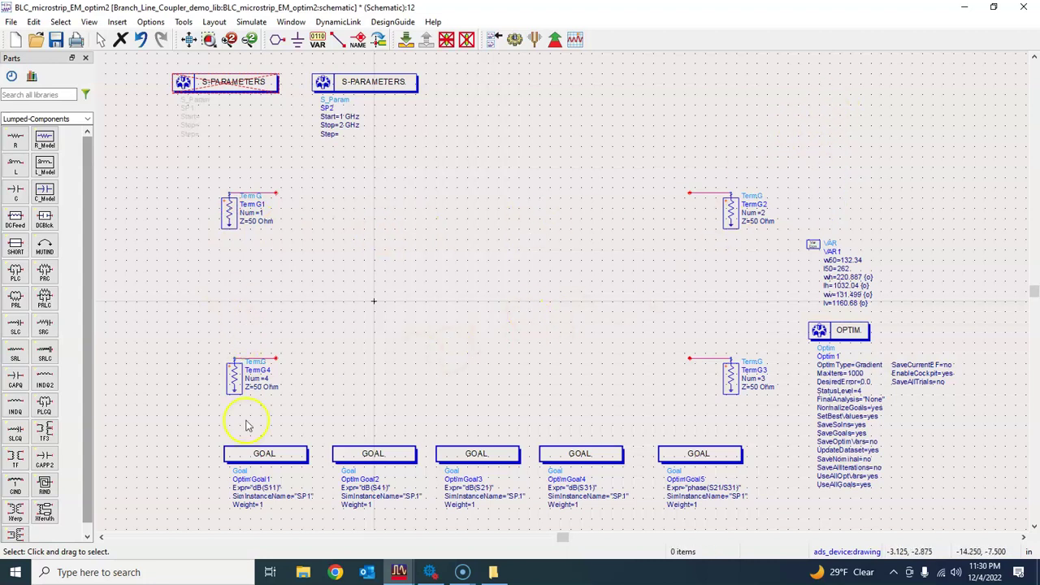
{"action": "mouse_move", "coordinate": [403, 576]}
{"action": "left_click", "coordinate": [285, 552]}
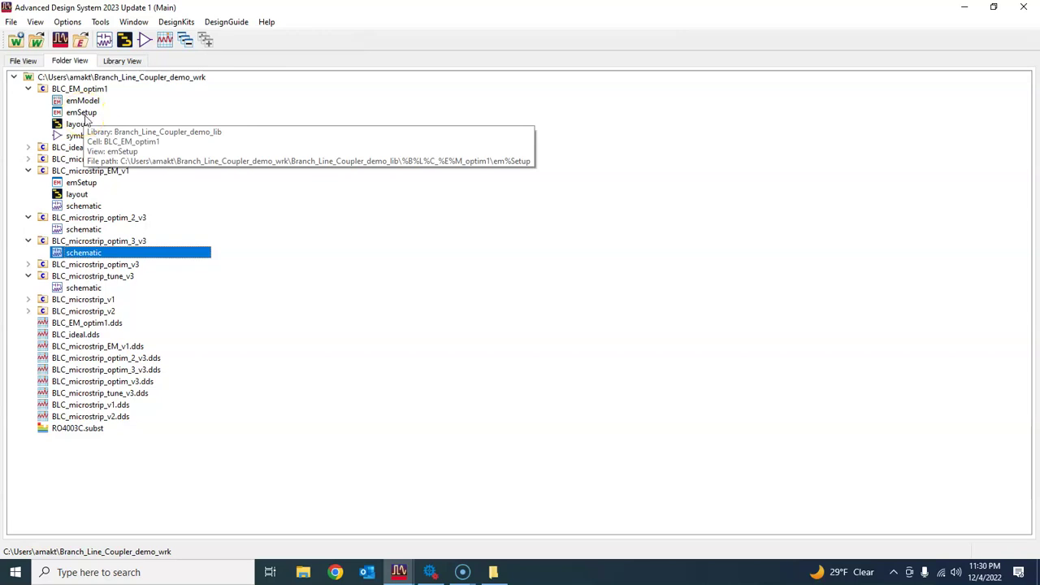
Shrink the EM_optim2 schematic window and move it to the top of the screen.
{"action": "left_click", "coordinate": [402, 573]}
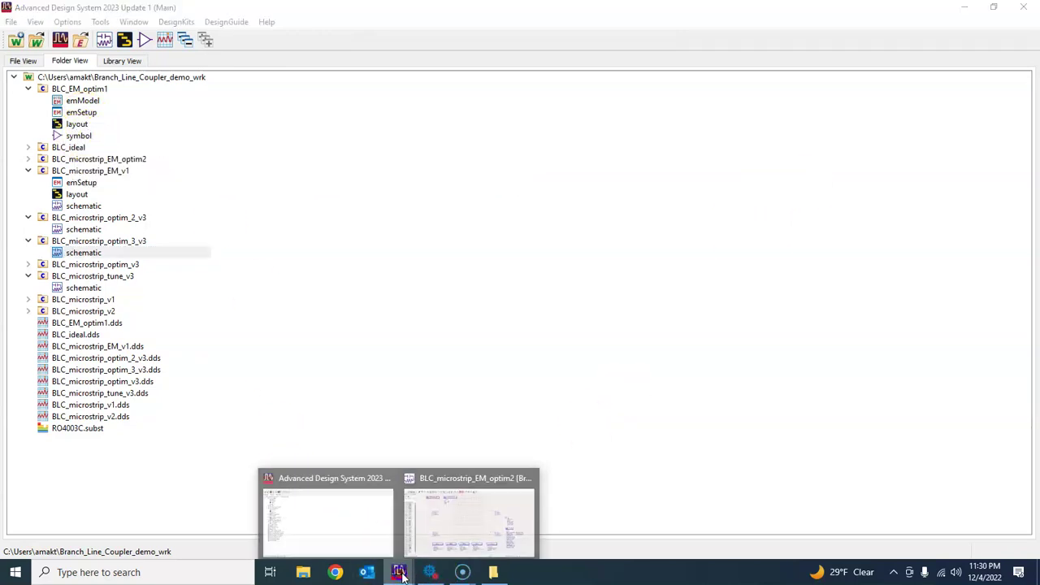
{"action": "left_click", "coordinate": [470, 516]}
{"action": "left_click", "coordinate": [993, 8]}
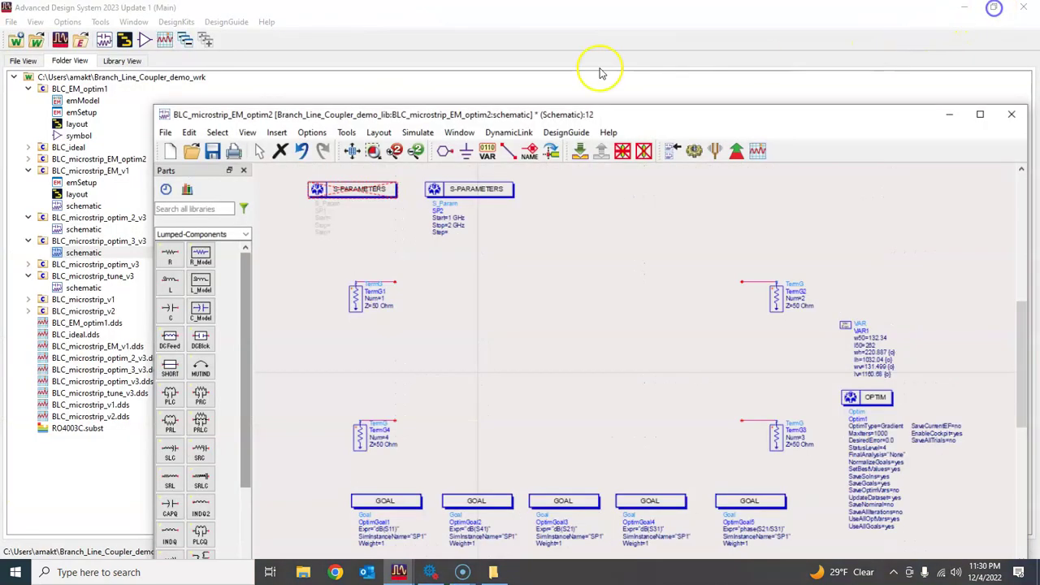
{"action": "left_click_drag", "start_coordinate": [332, 134], "coordinate": [312, 24]}
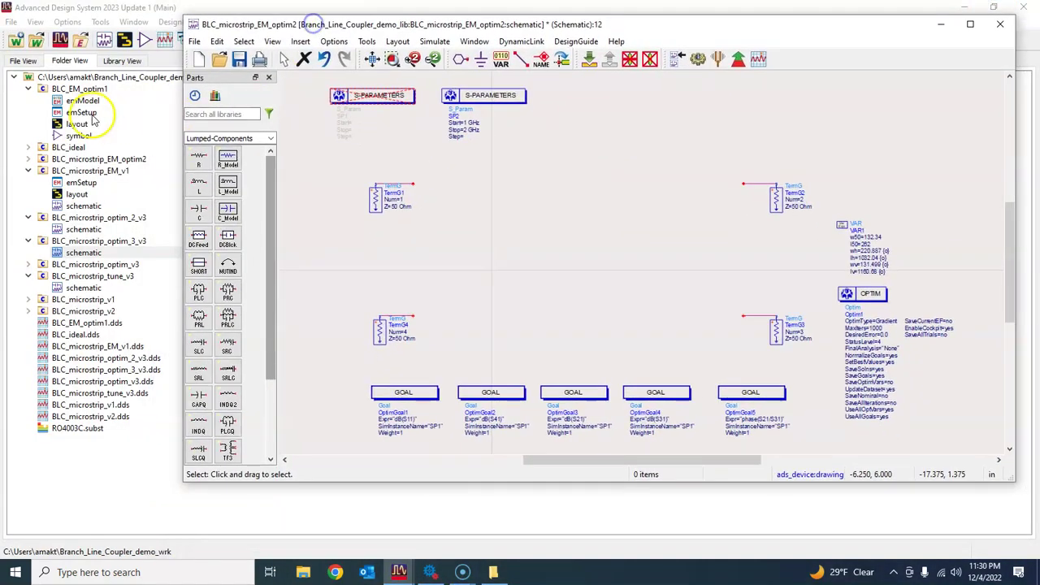
Place one BLC_EM_optim1 symbol, X1, in the centre between the four terminals.
{"action": "left_click", "coordinate": [73, 113]}
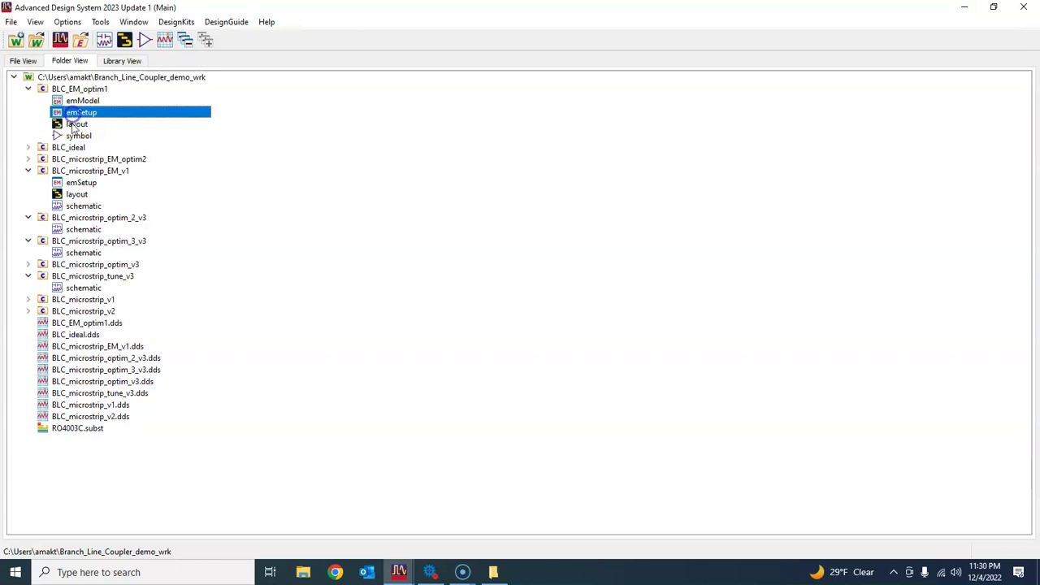
{"action": "left_click", "coordinate": [399, 572]}
{"action": "left_click", "coordinate": [472, 518]}
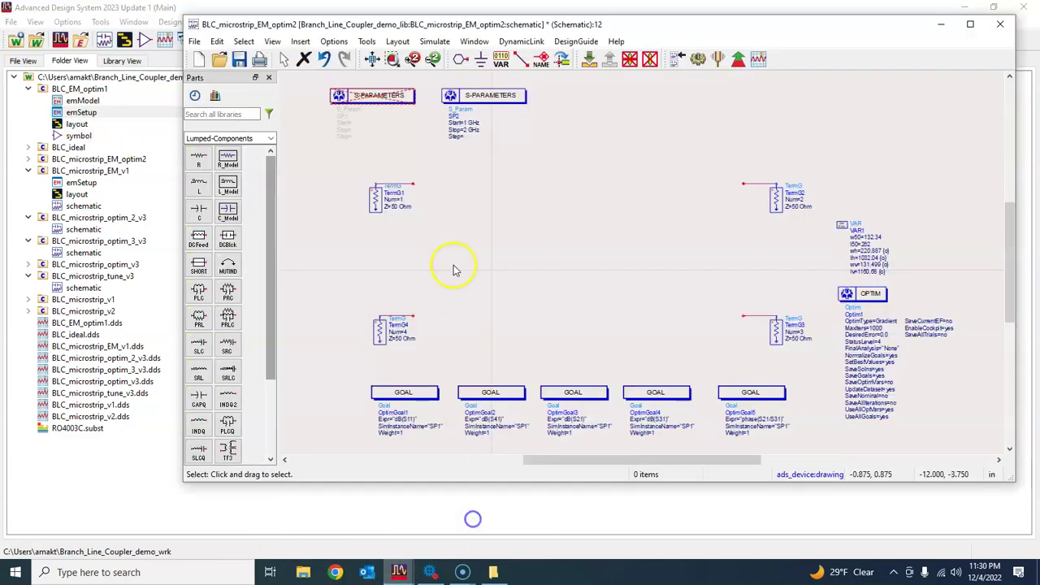
{"action": "double_click", "coordinate": [79, 136]}
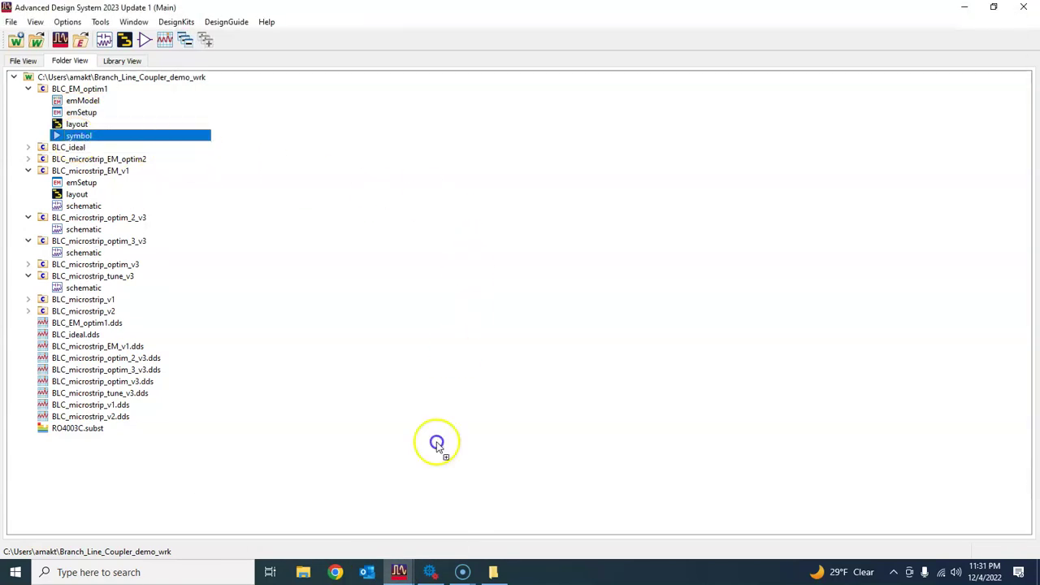
{"action": "mouse_move", "coordinate": [399, 572]}
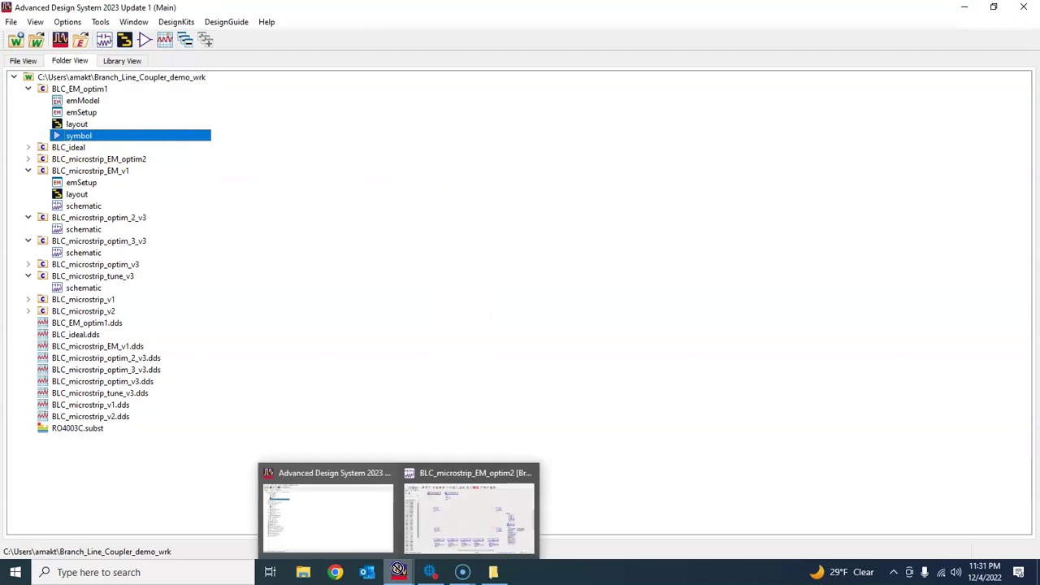
{"action": "left_click", "coordinate": [456, 506]}
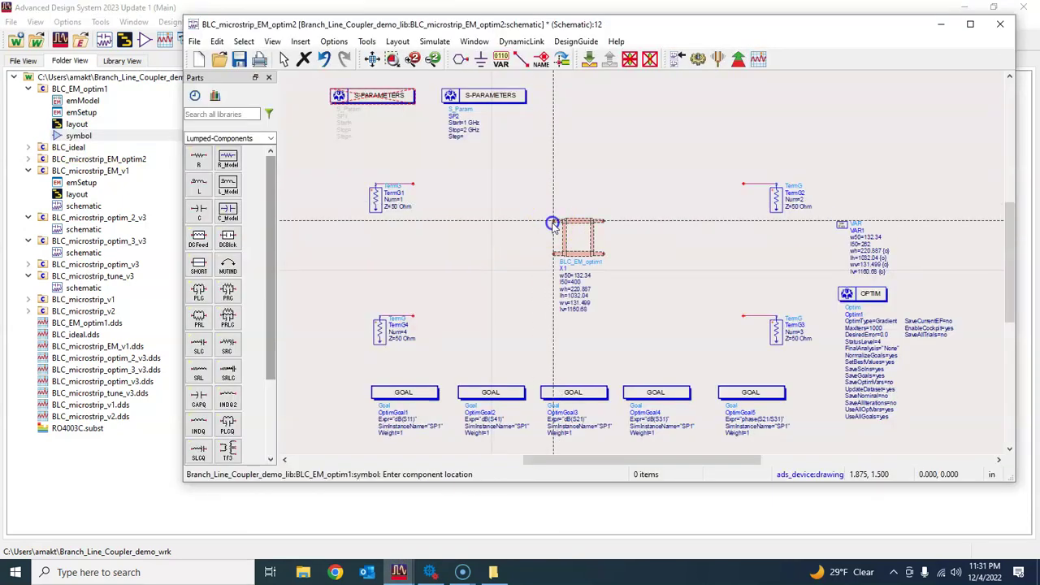
{"action": "left_click", "coordinate": [552, 223]}
{"action": "key", "text": "Escape"}
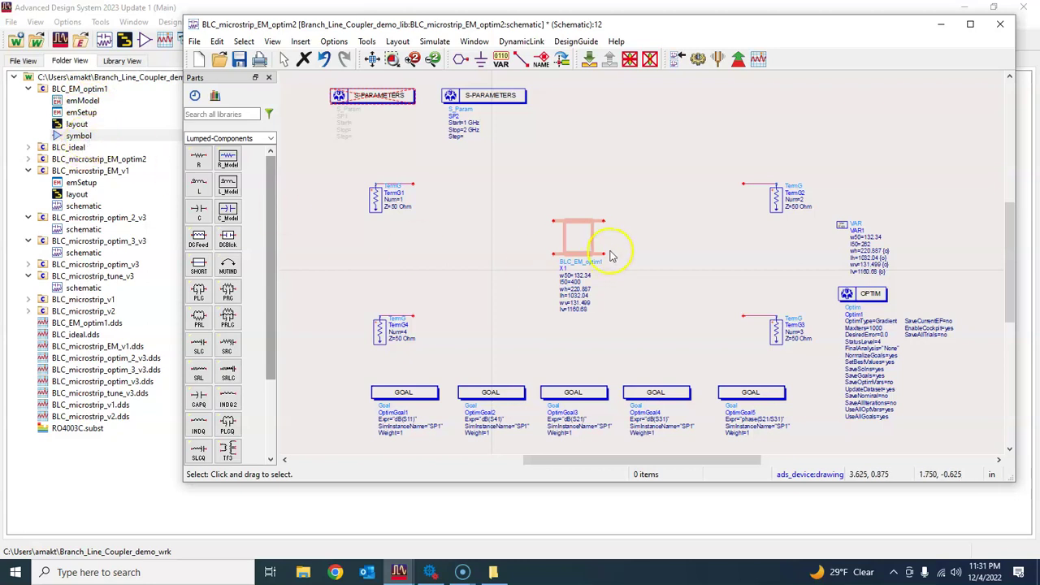
Maximize the schematic and wire TermG1, TermG4, TermG2 and TermG3 to X1's four ports.
{"action": "left_click", "coordinate": [969, 23]}
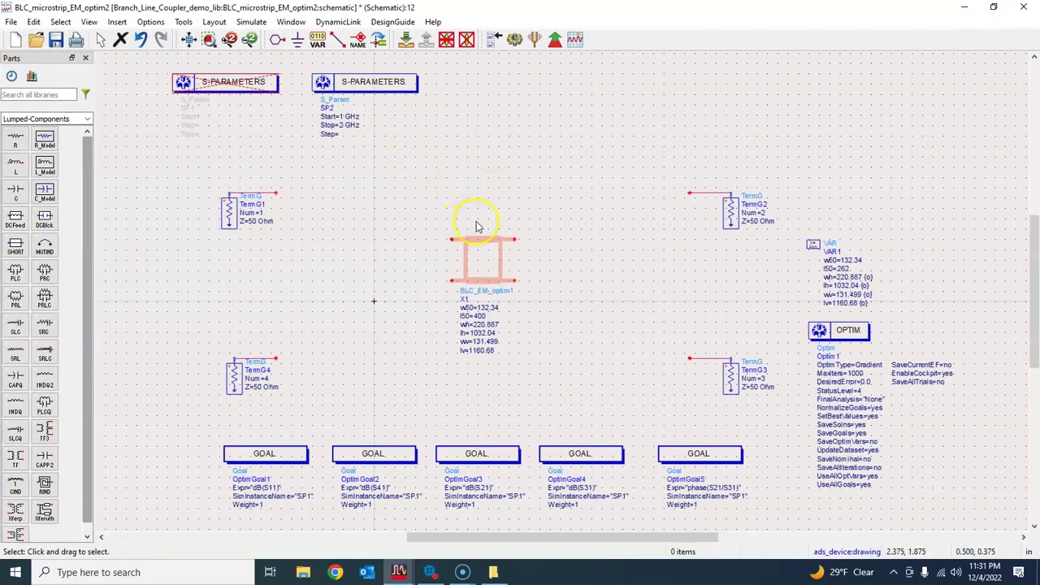
{"action": "left_click", "coordinate": [498, 153]}
{"action": "left_click", "coordinate": [337, 39]}
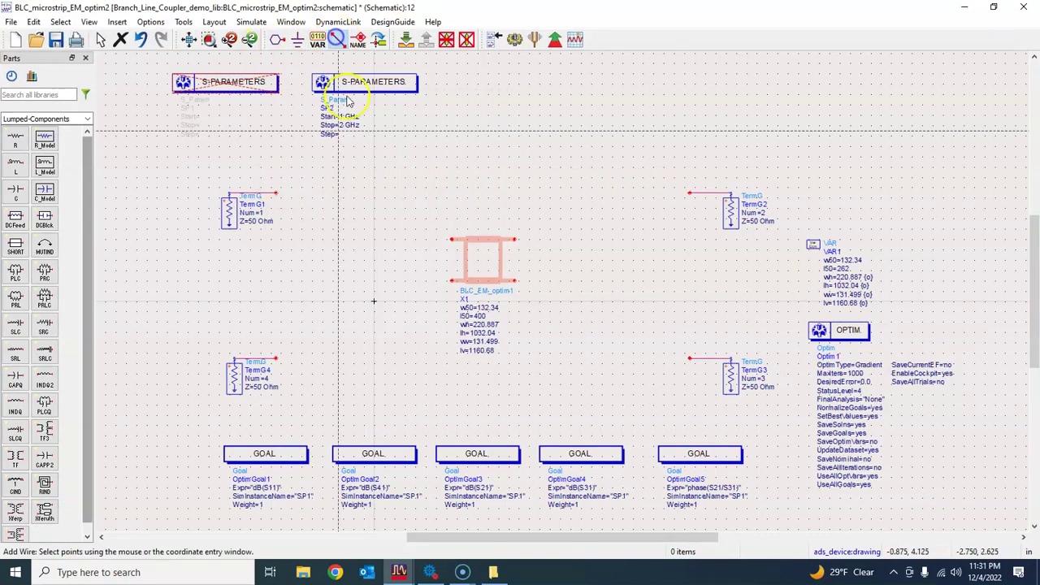
{"action": "left_click", "coordinate": [277, 195]}
{"action": "left_click", "coordinate": [452, 240]}
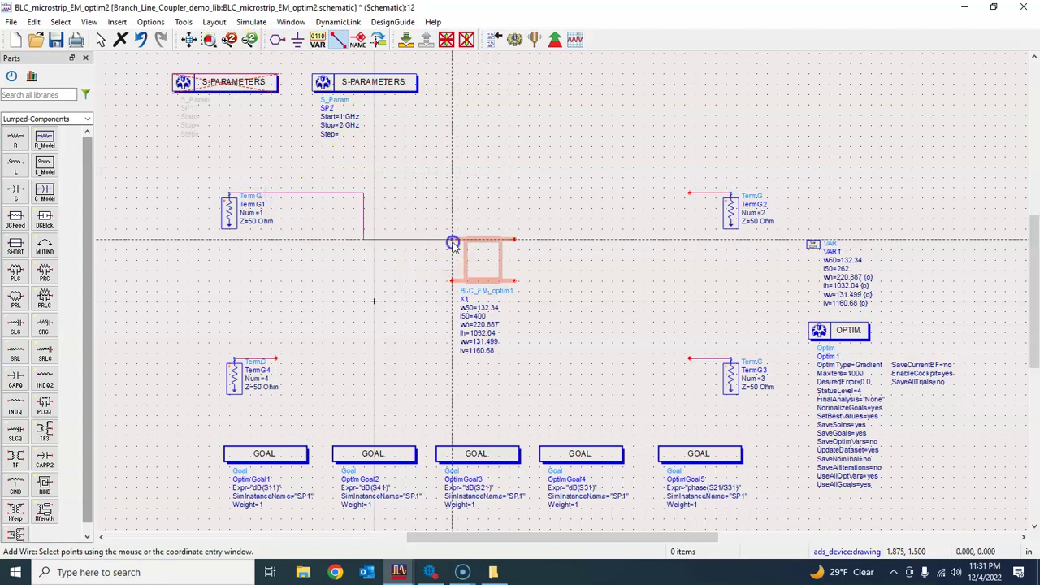
{"action": "left_click", "coordinate": [277, 358]}
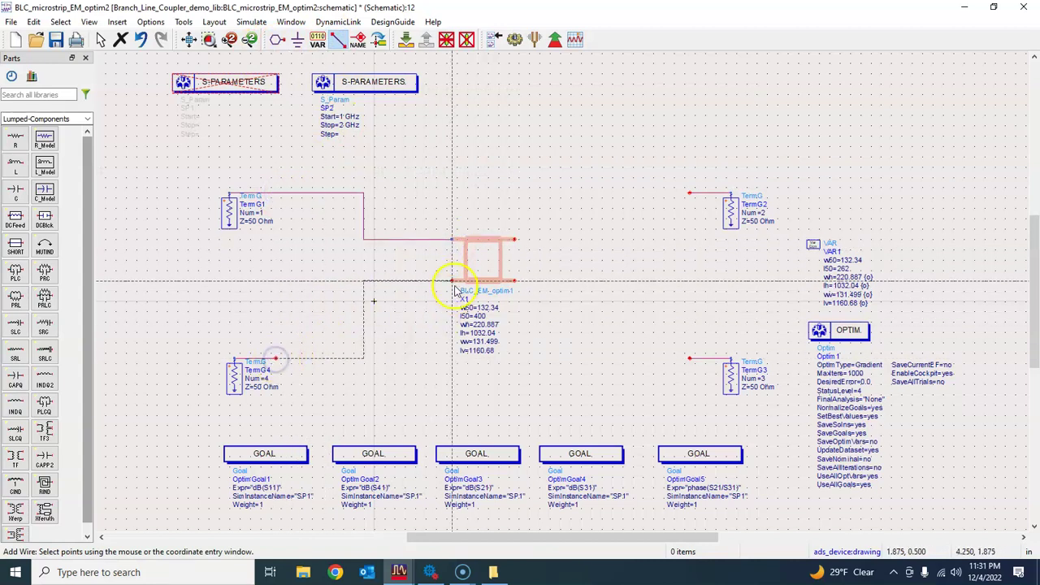
{"action": "left_click", "coordinate": [451, 282]}
{"action": "left_click", "coordinate": [515, 238]}
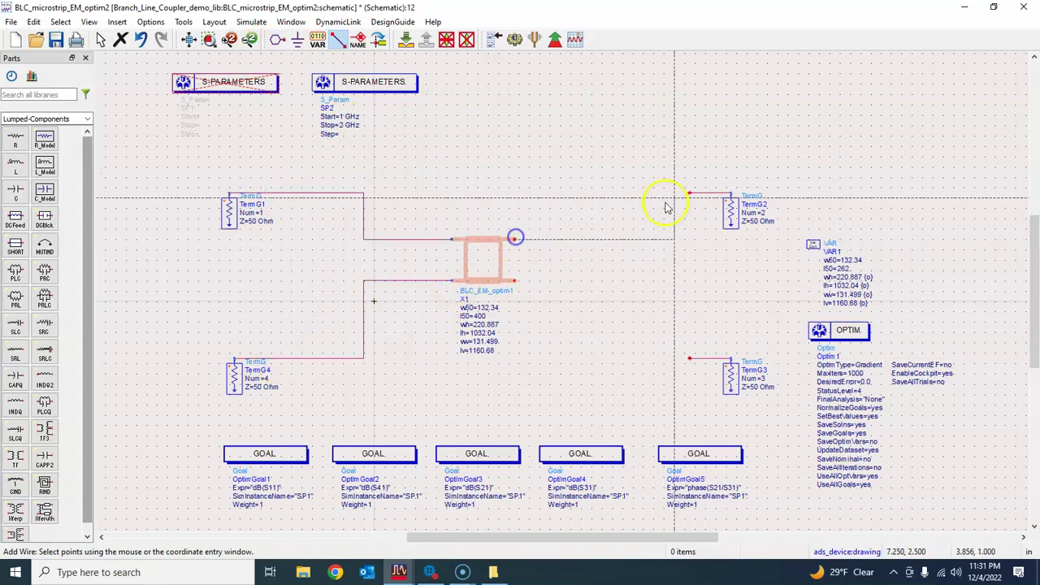
{"action": "left_click", "coordinate": [688, 194]}
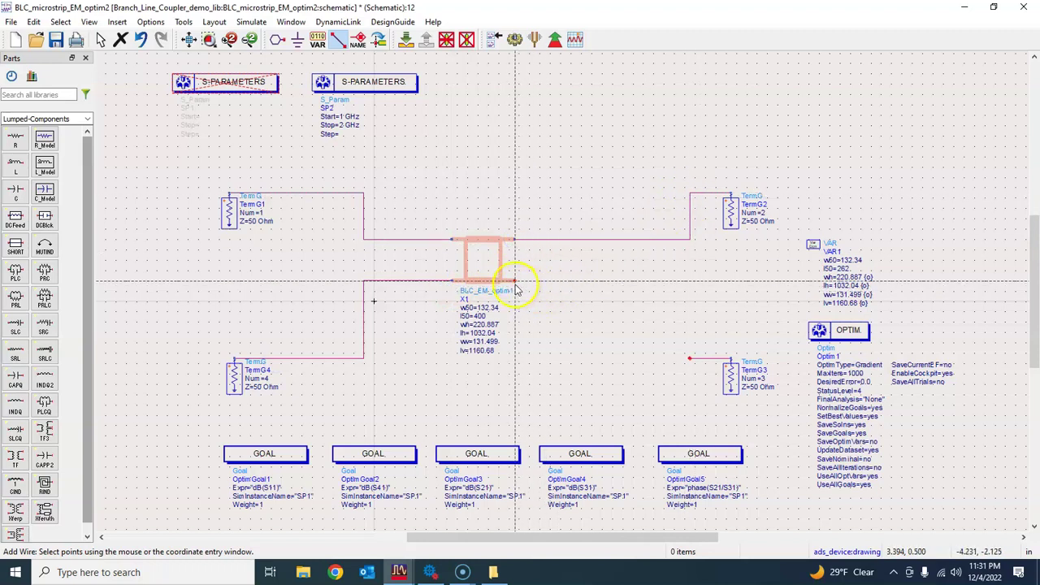
{"action": "left_click", "coordinate": [514, 281]}
{"action": "left_click", "coordinate": [689, 360]}
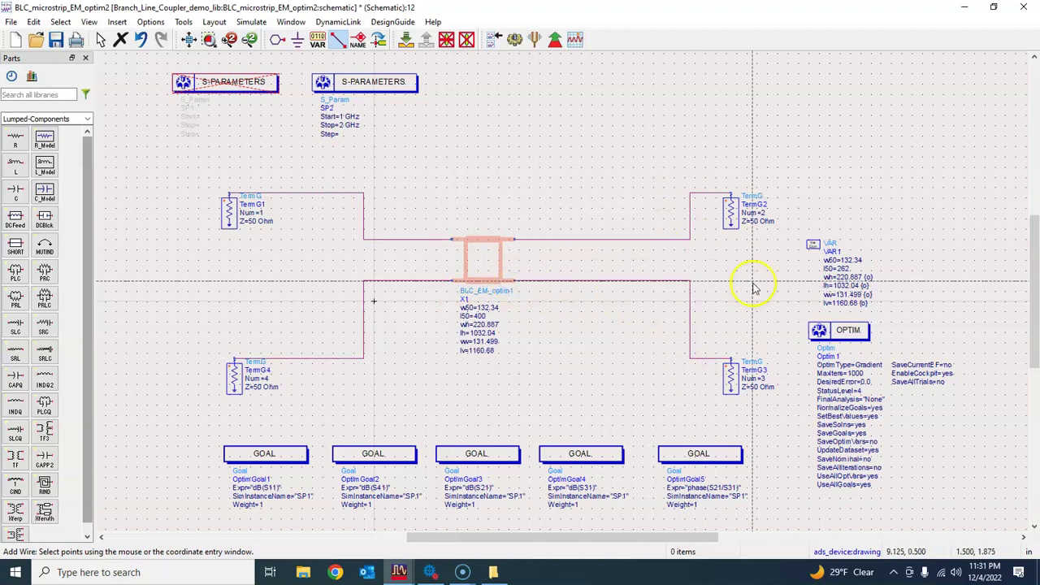
{"action": "key", "text": "Escape"}
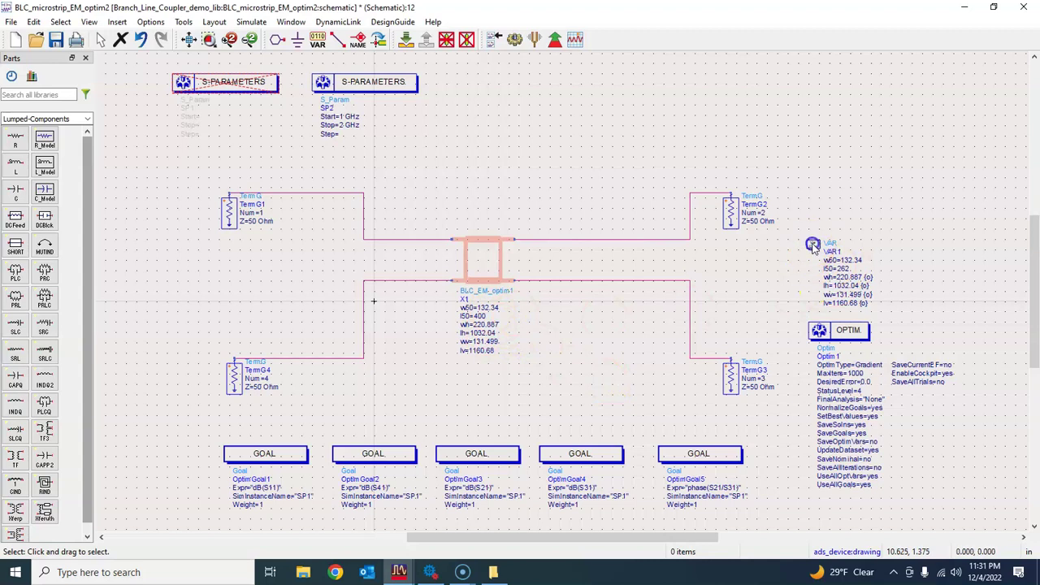
Shift VAR1 slightly upward and review X1's instance parameters without changing them.
{"action": "left_click_drag", "start_coordinate": [812, 246], "coordinate": [823, 193]}
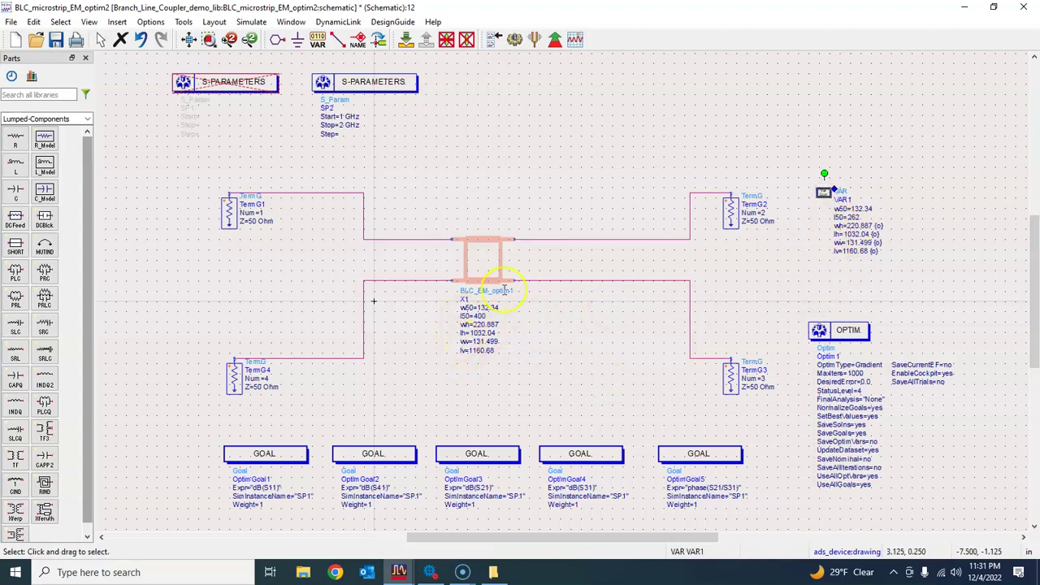
{"action": "left_click", "coordinate": [538, 333]}
{"action": "double_click", "coordinate": [488, 263]}
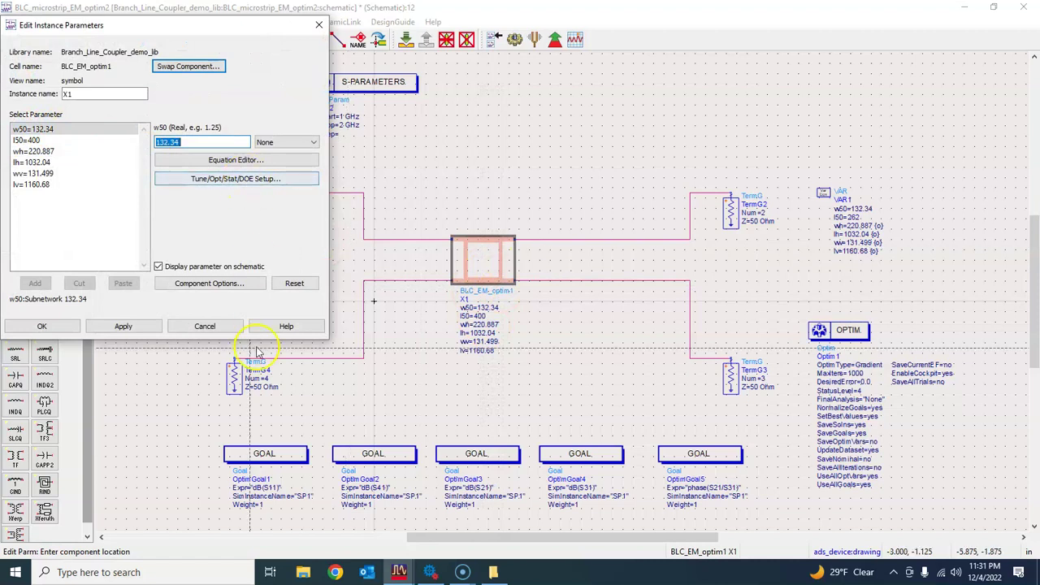
{"action": "left_click", "coordinate": [213, 328]}
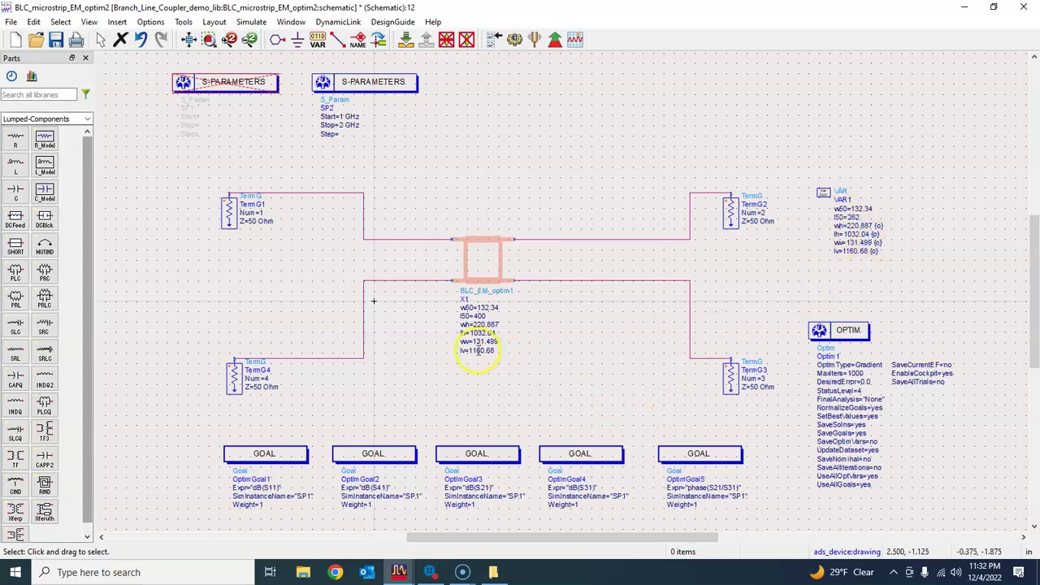
Set X1's wh and lh parameters to the variables wh and lh.
{"action": "double_click", "coordinate": [485, 325]}
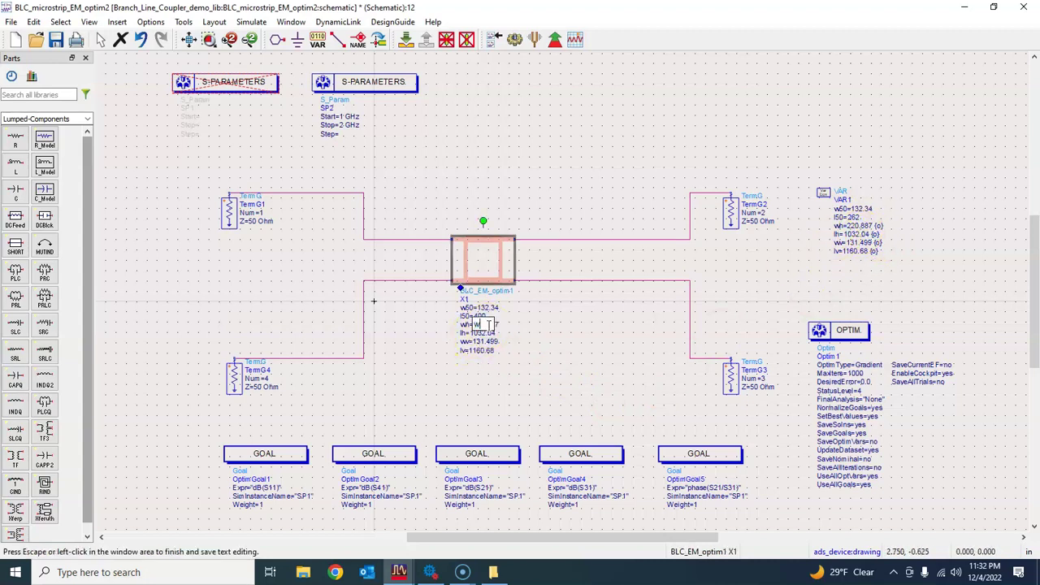
{"action": "left_click", "coordinate": [520, 358]}
{"action": "double_click", "coordinate": [480, 325]}
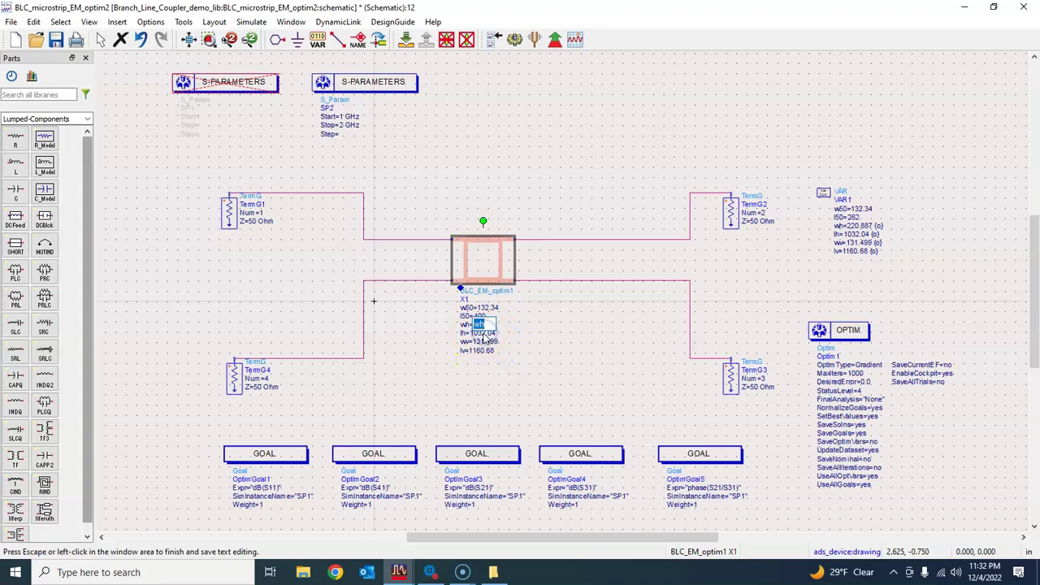
{"action": "left_click", "coordinate": [482, 333]}
{"action": "double_click", "coordinate": [483, 333]}
{"action": "type", "text": "lh=lh"}
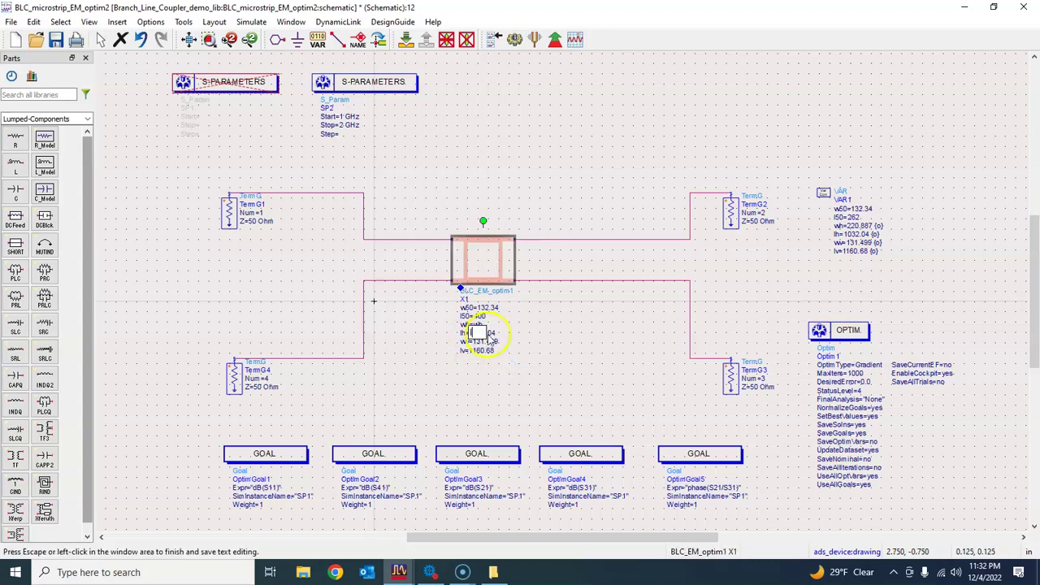
{"action": "left_click", "coordinate": [515, 355]}
Set X1's wv and lv parameters to the variables wv and lv, then save.
{"action": "double_click", "coordinate": [490, 341]}
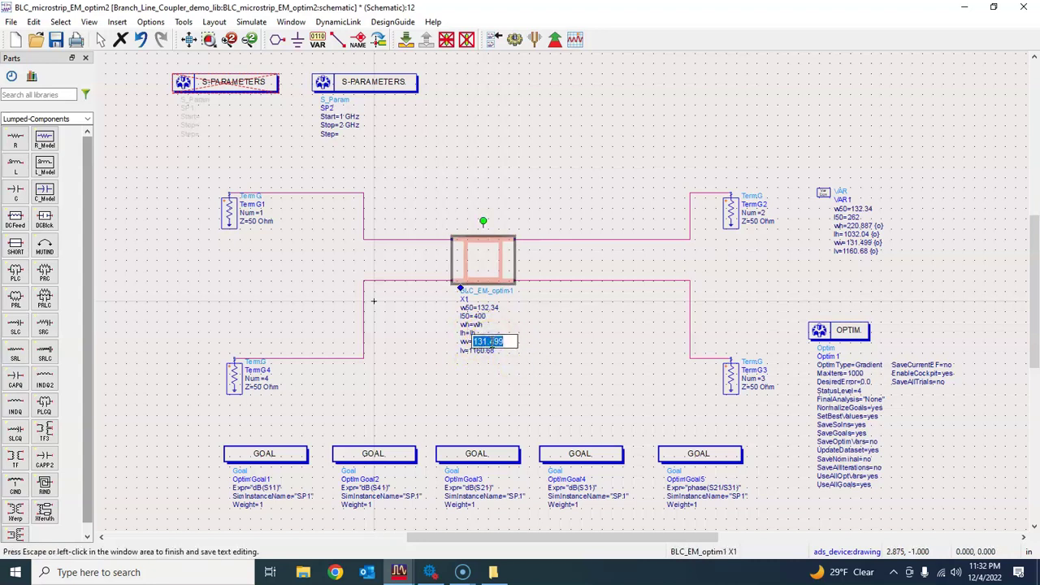
{"action": "type", "text": "w"}
{"action": "left_click", "coordinate": [521, 374]}
{"action": "double_click", "coordinate": [487, 350]}
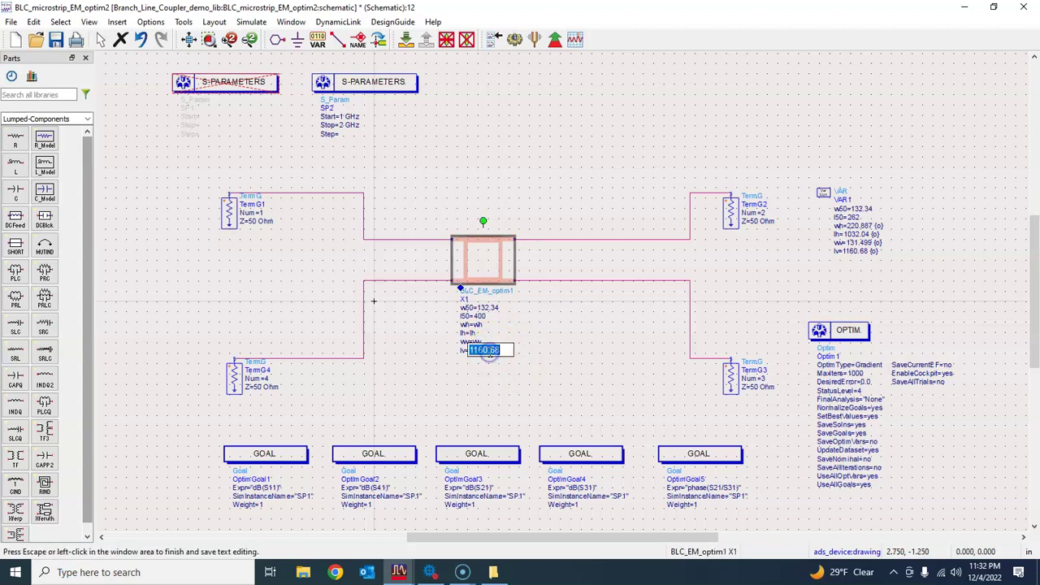
{"action": "type", "text": "lv=lv"}
{"action": "left_click", "coordinate": [531, 376]}
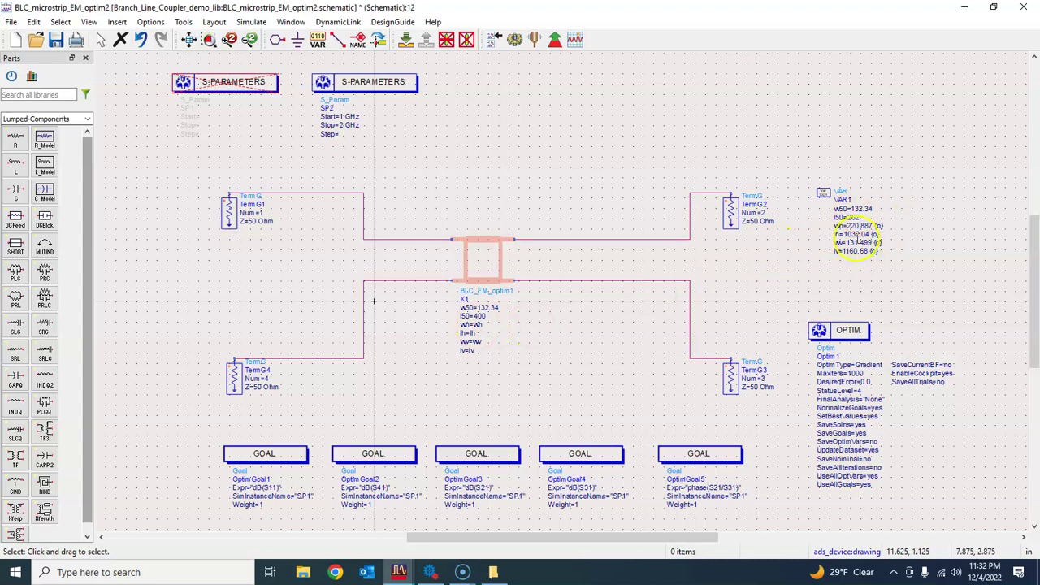
{"action": "left_click", "coordinate": [55, 41]}
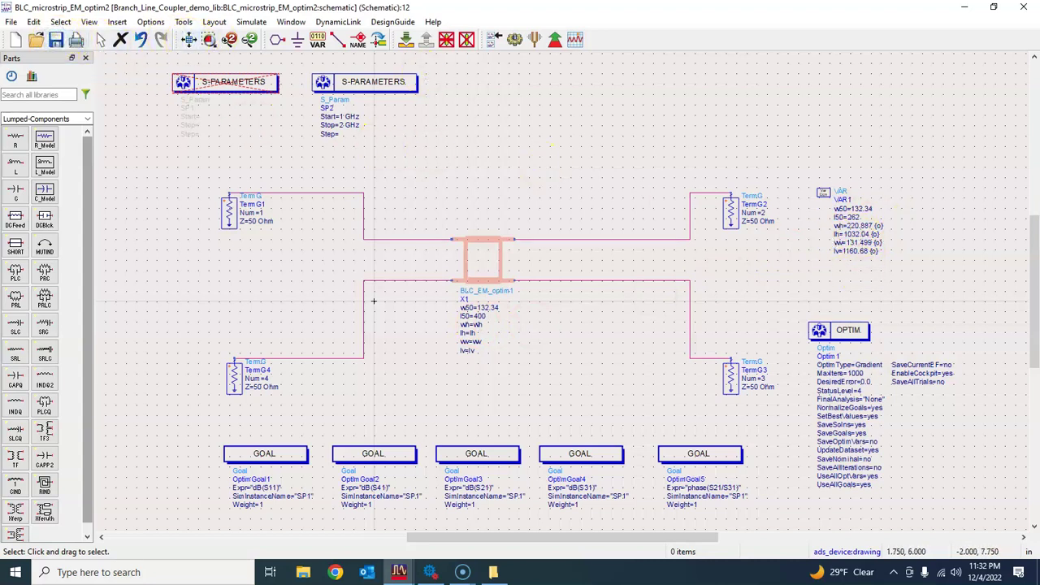
Choose the emModel view for simulating X1 and save the schematic.
{"action": "left_click", "coordinate": [485, 262]}
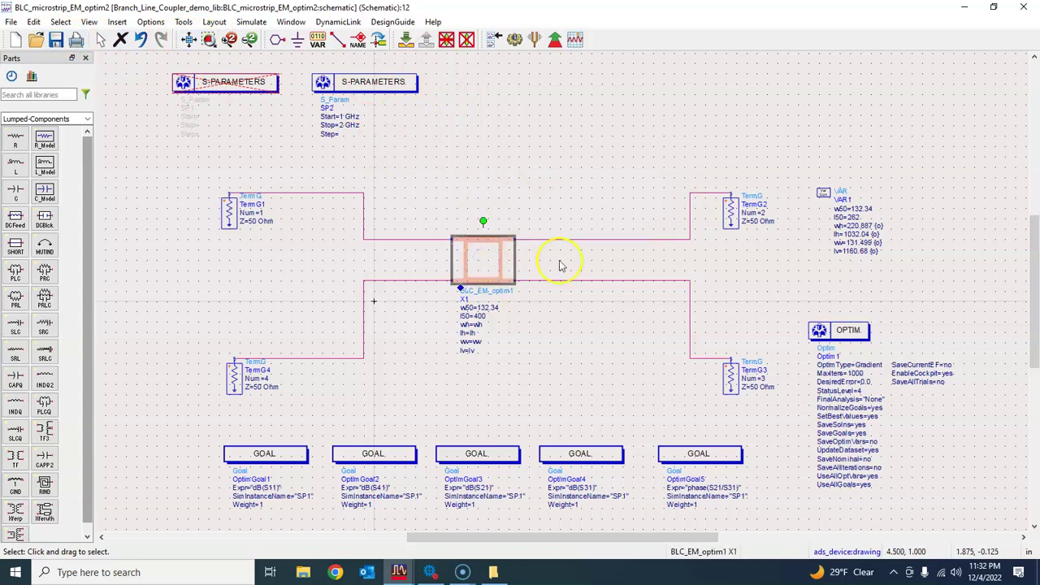
{"action": "left_click", "coordinate": [494, 39]}
{"action": "left_click", "coordinate": [375, 157]}
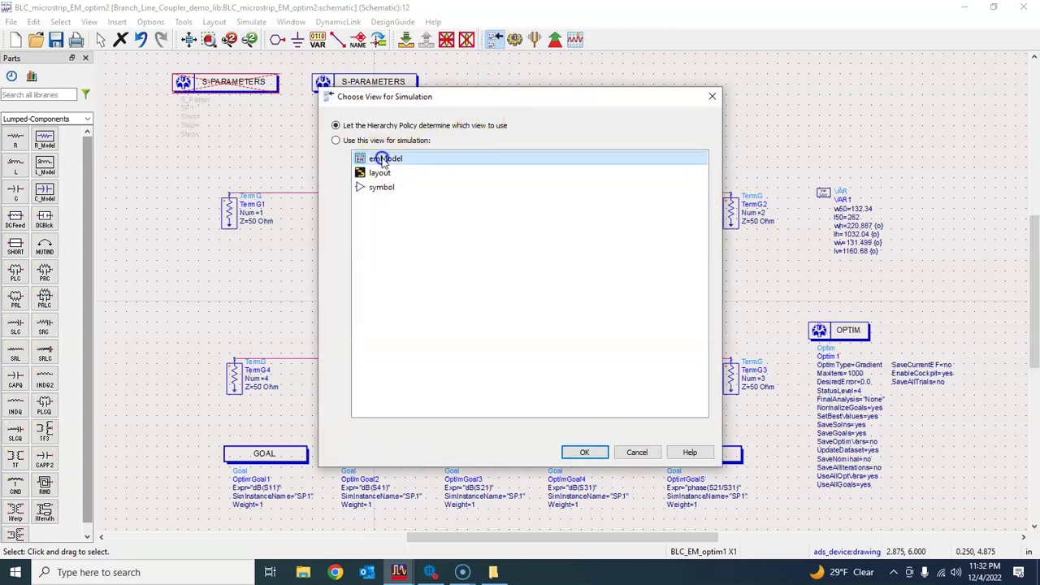
{"action": "left_click", "coordinate": [584, 452]}
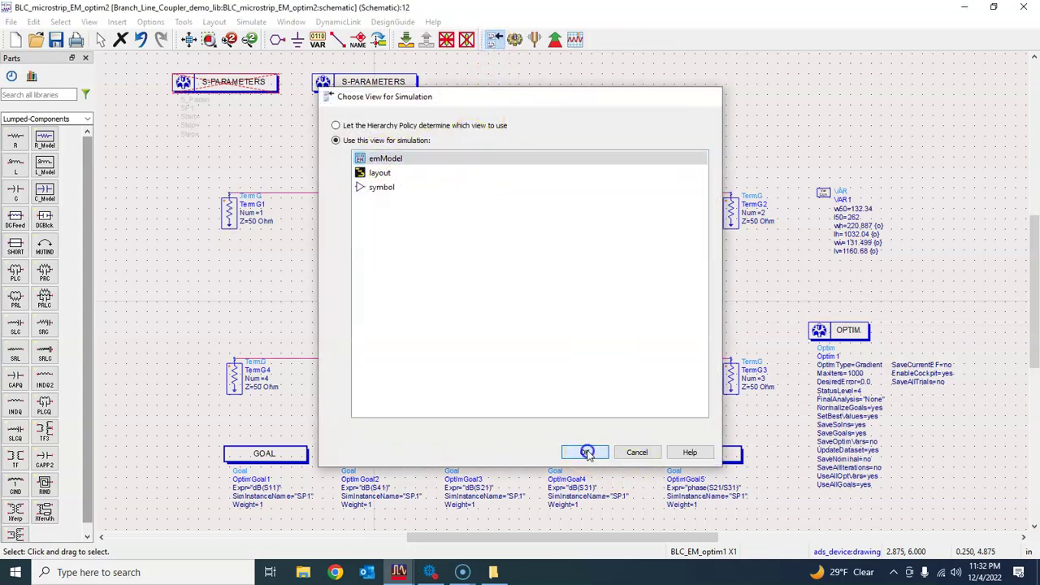
{"action": "left_click", "coordinate": [57, 41]}
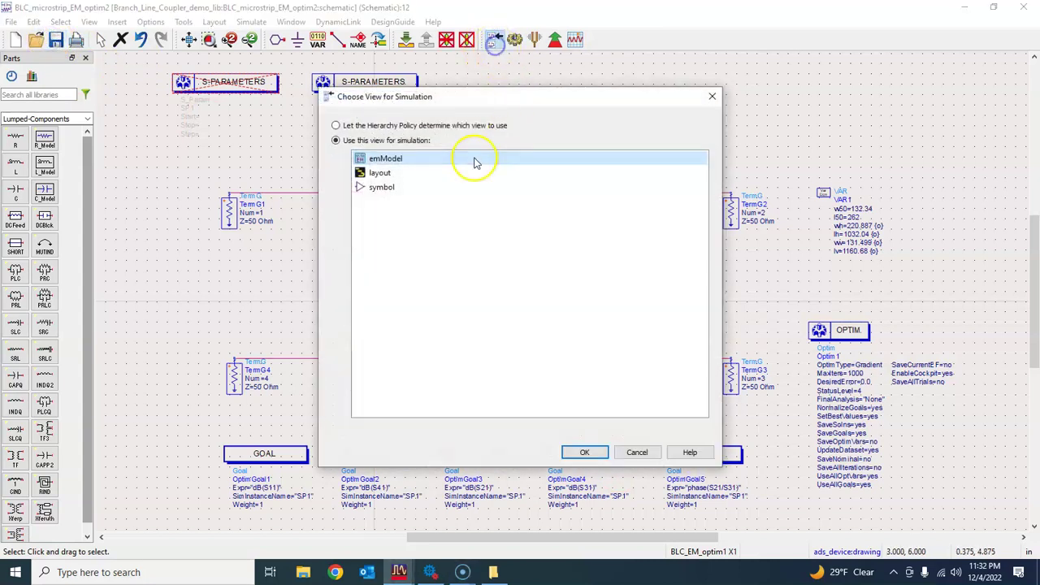
{"action": "left_click", "coordinate": [637, 452]}
{"action": "left_click", "coordinate": [515, 164]}
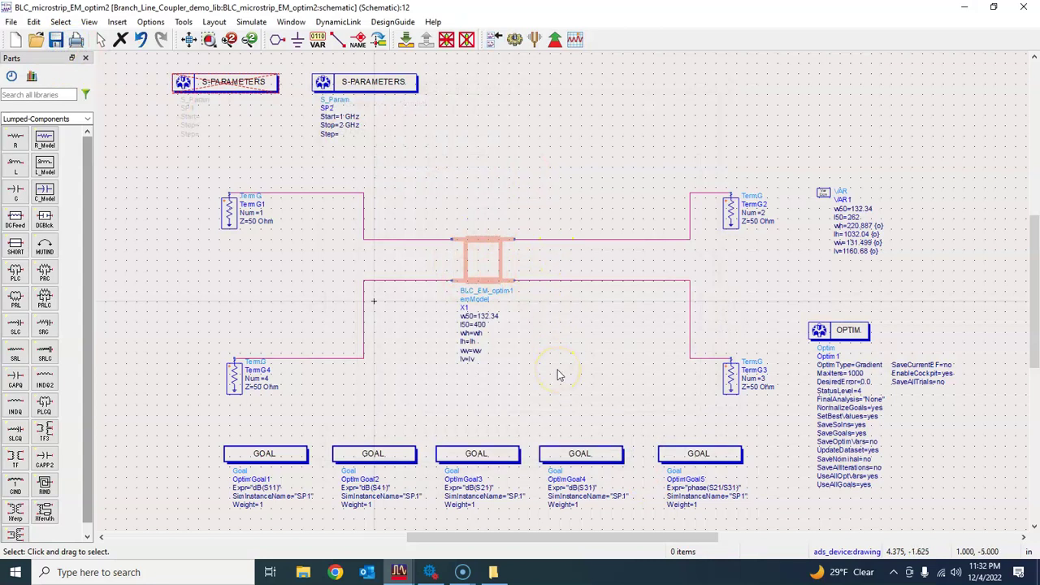
Review the SP2 simulation settings unchanged and run the simulation.
{"action": "double_click", "coordinate": [358, 108]}
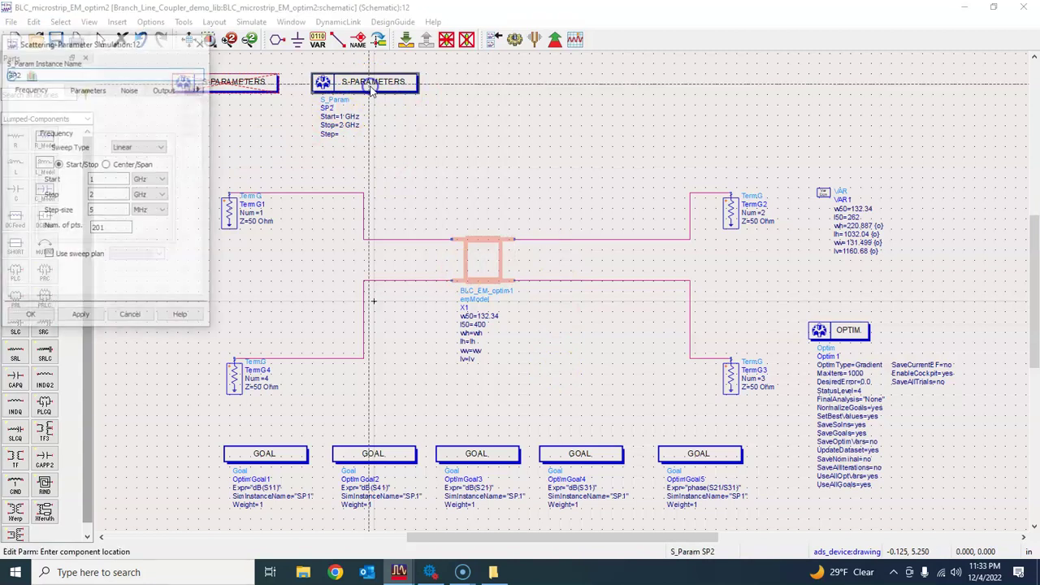
{"action": "left_click", "coordinate": [131, 316]}
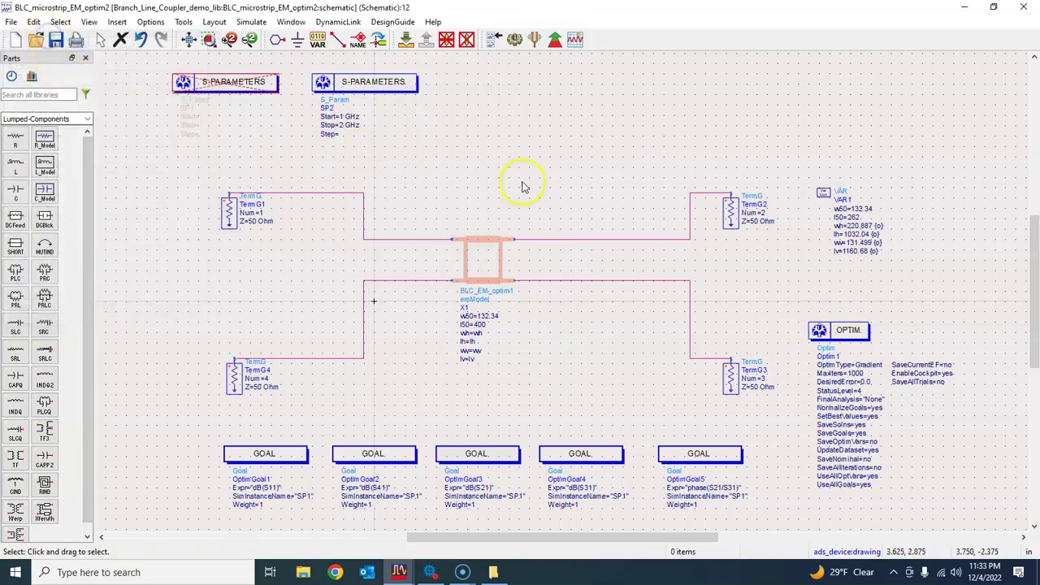
{"action": "left_click", "coordinate": [515, 42]}
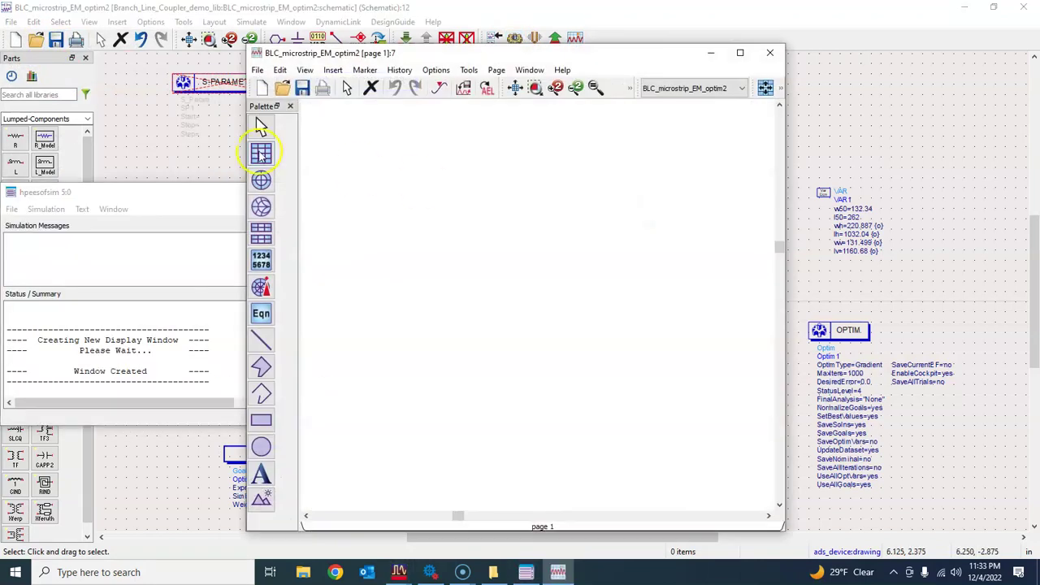
Close the BLC_microstrip_v2 results and show the EM_optim2 results full screen.
{"action": "mouse_move", "coordinate": [404, 576]}
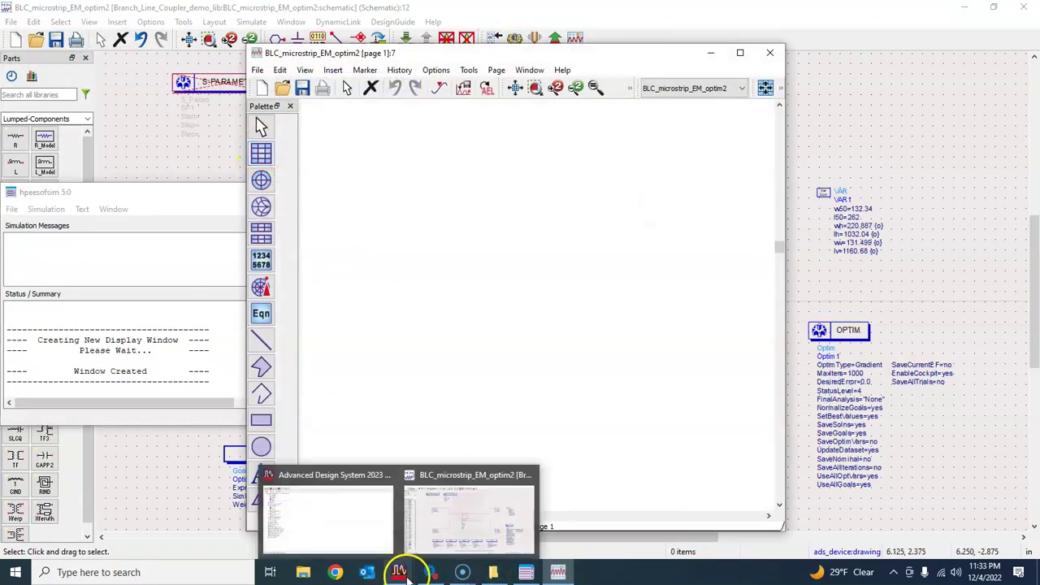
{"action": "left_click", "coordinate": [382, 539]}
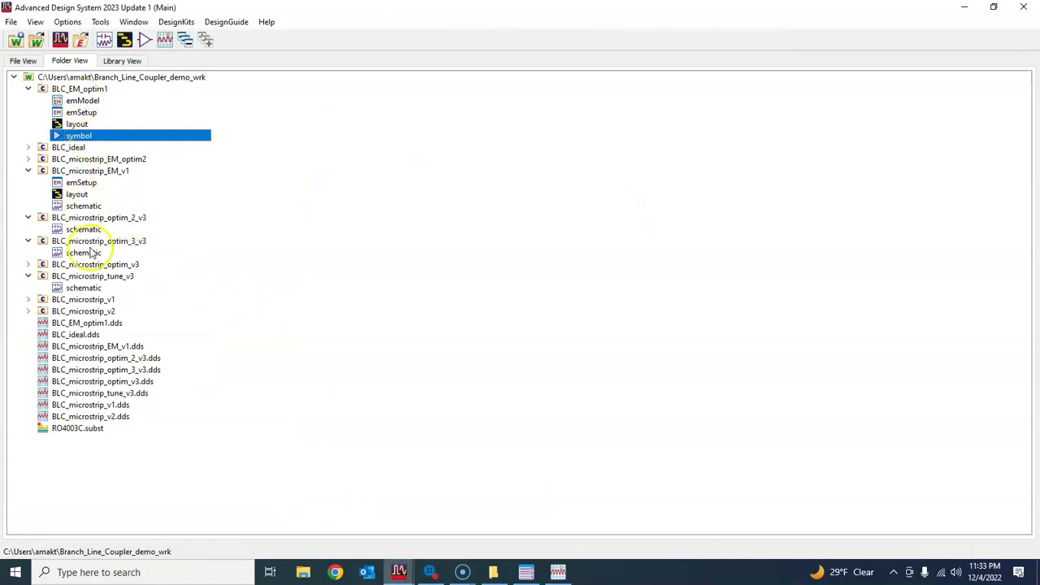
{"action": "double_click", "coordinate": [101, 416]}
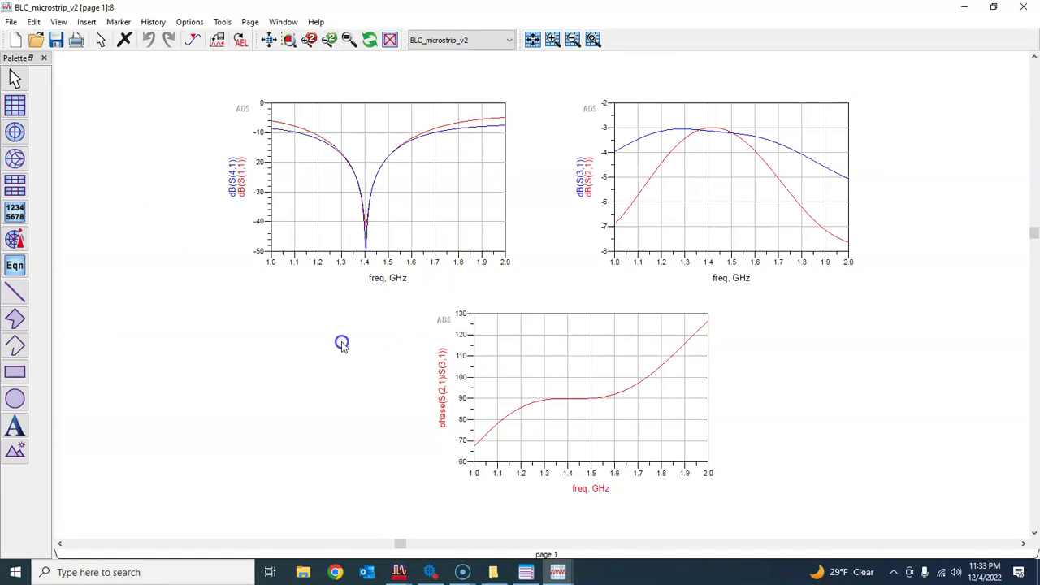
{"action": "key", "text": "ctrl+a"}
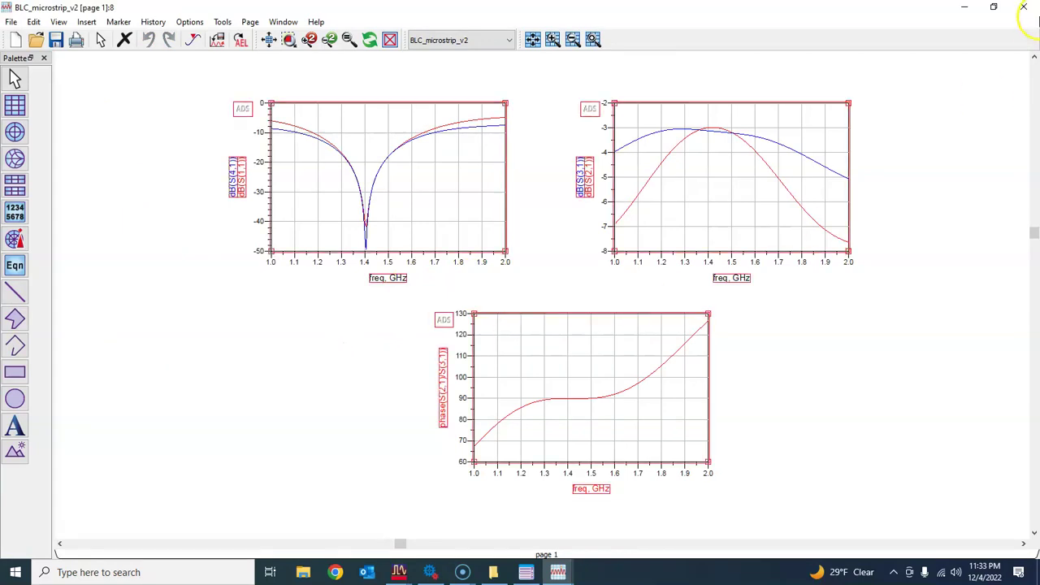
{"action": "left_click", "coordinate": [1023, 8]}
{"action": "left_click", "coordinate": [571, 571]}
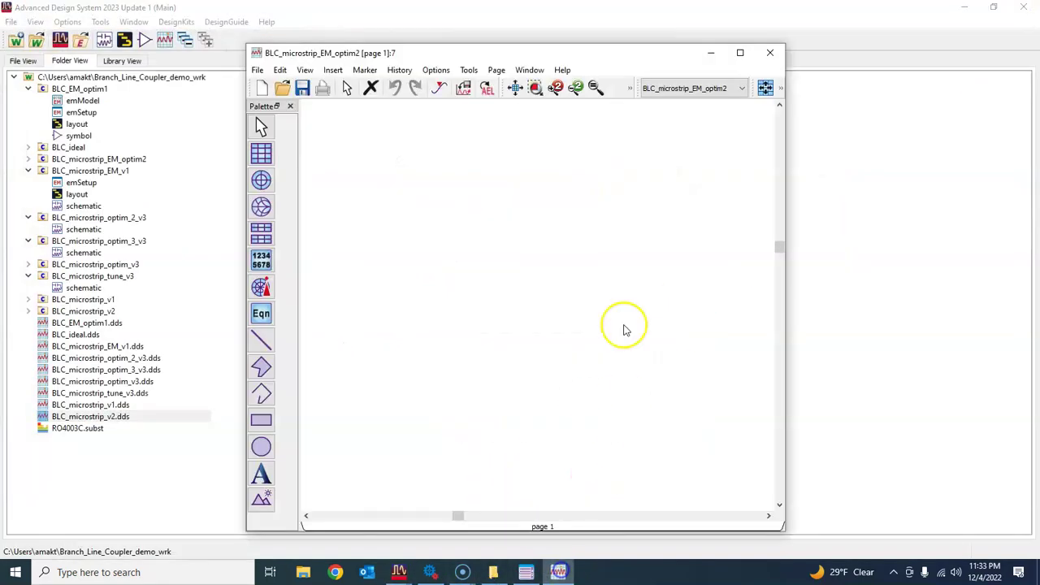
{"action": "left_click", "coordinate": [739, 51]}
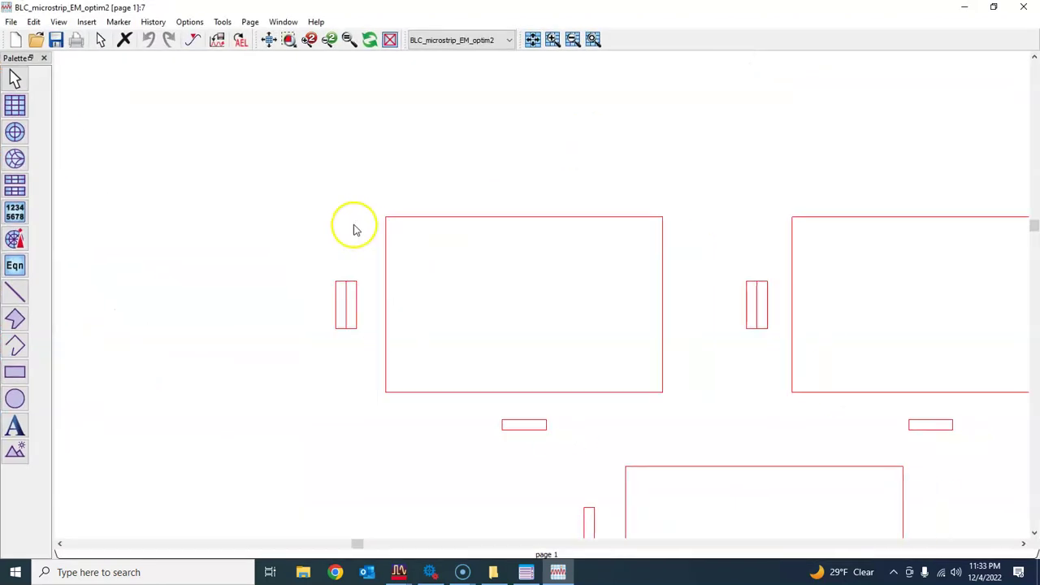
{"action": "left_click", "coordinate": [158, 107]}
Save the plot page, zoom to fit, cancel printing and close the data display.
{"action": "left_click", "coordinate": [55, 41]}
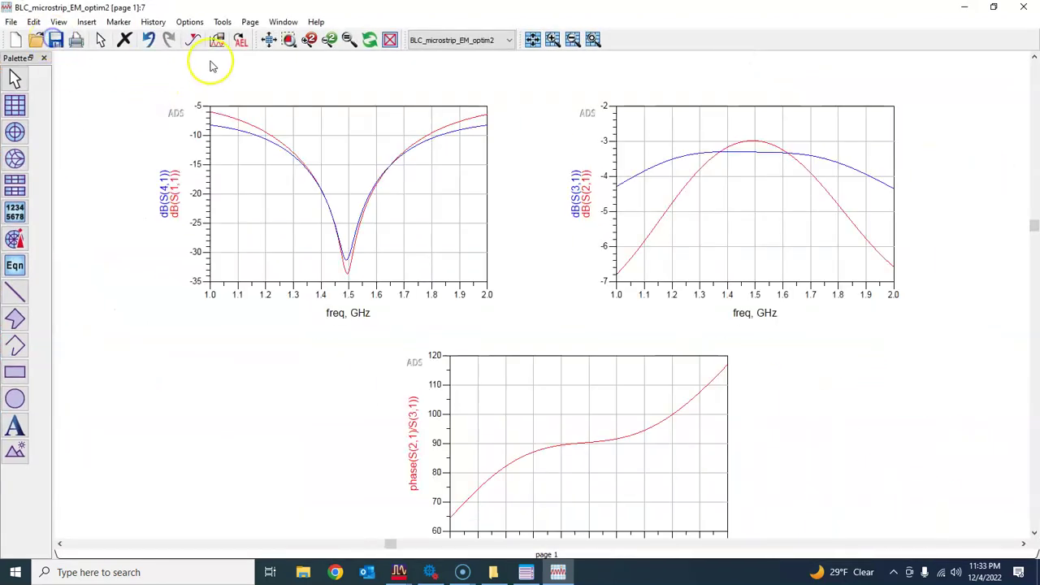
{"action": "left_click", "coordinate": [268, 39]}
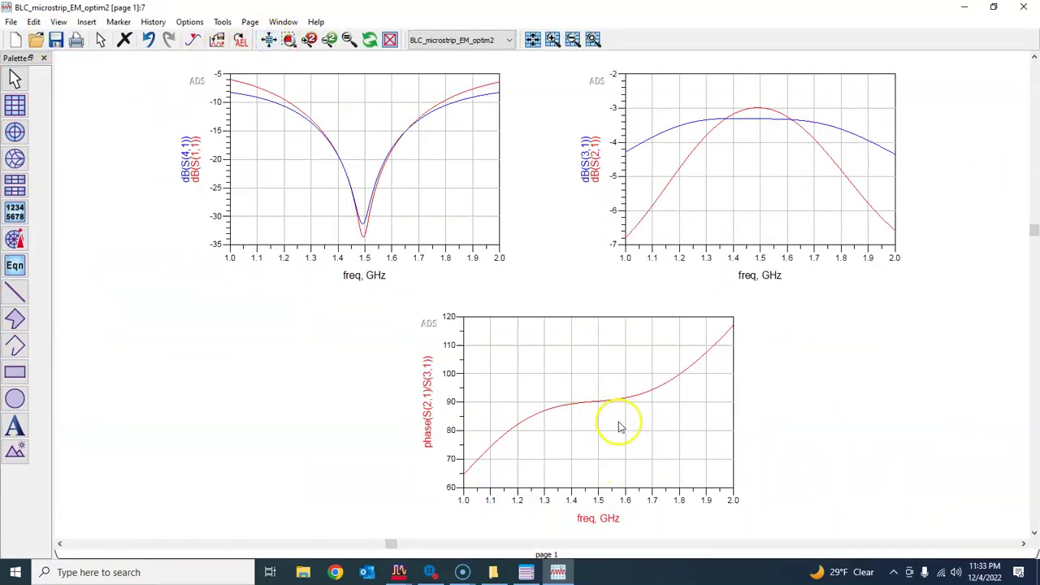
{"action": "left_click", "coordinate": [75, 39]}
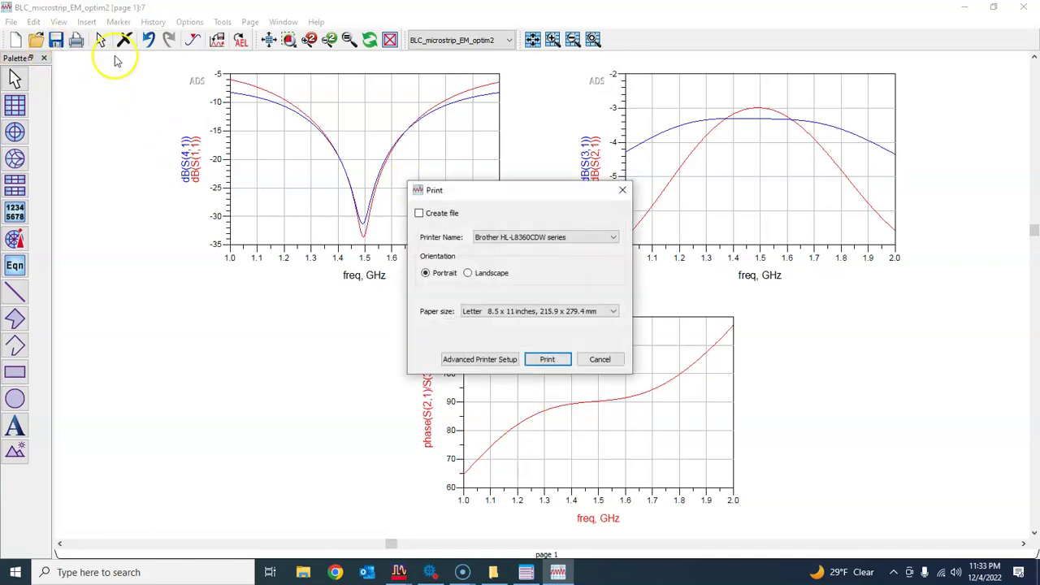
{"action": "left_click", "coordinate": [601, 358]}
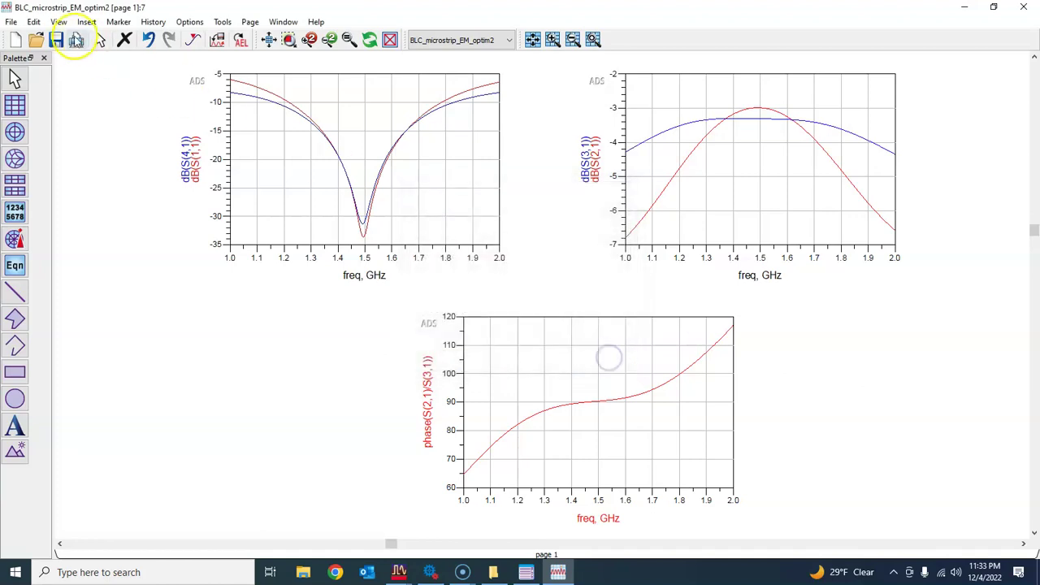
{"action": "left_click", "coordinate": [1016, 16]}
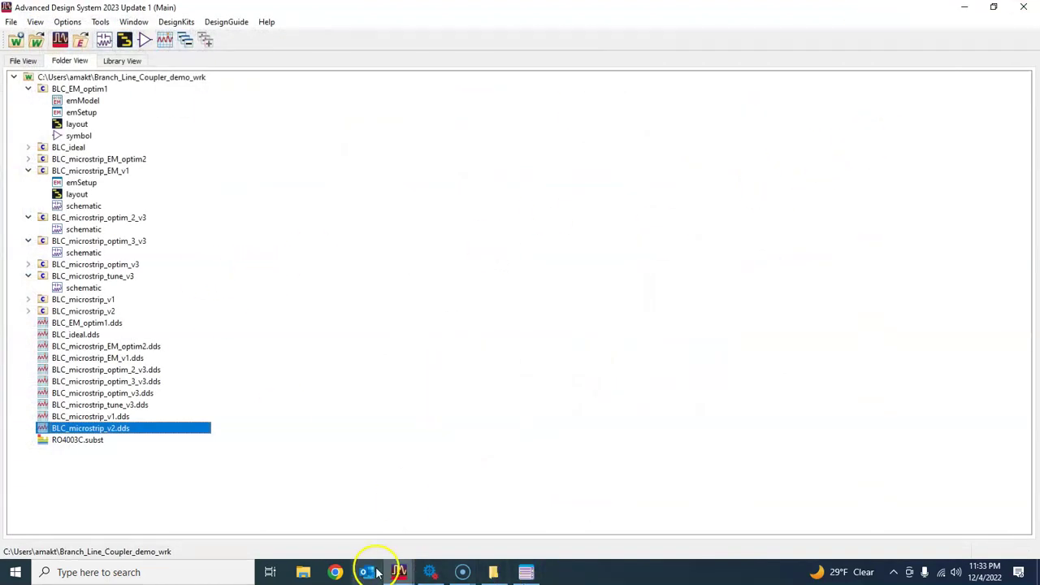
Deactivate the SP2 sweep and reactivate SP1 on the optim2 schematic.
{"action": "mouse_move", "coordinate": [399, 570]}
{"action": "left_click", "coordinate": [462, 524]}
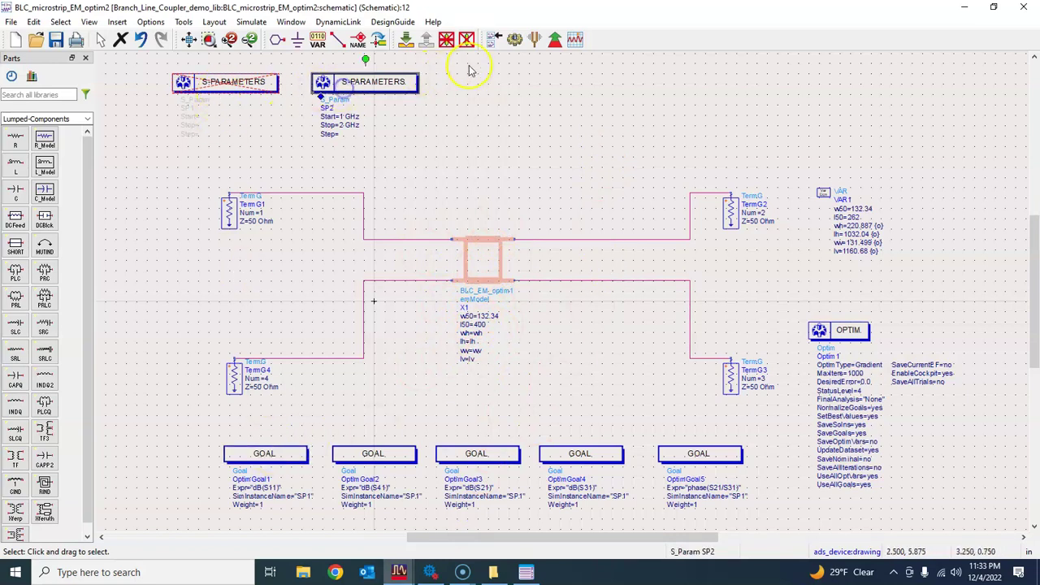
{"action": "left_click", "coordinate": [359, 99]}
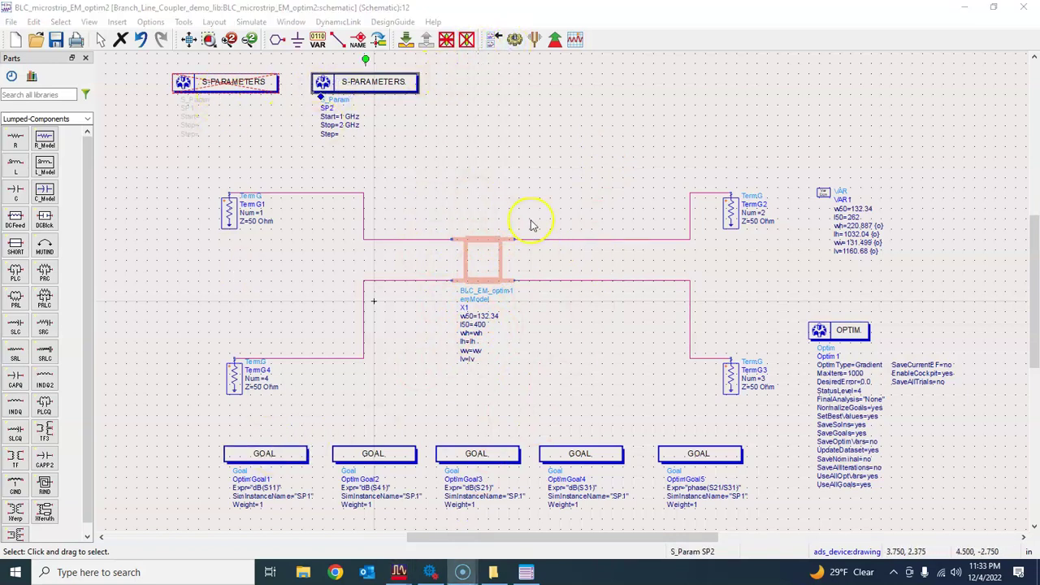
{"action": "left_click", "coordinate": [467, 39]}
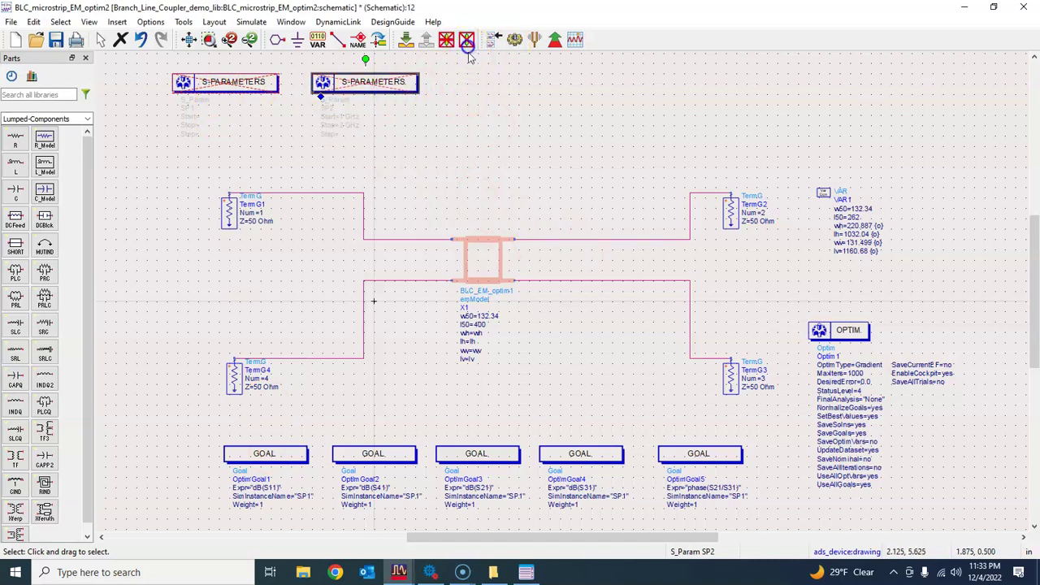
{"action": "left_click", "coordinate": [238, 97]}
{"action": "left_click", "coordinate": [464, 39]}
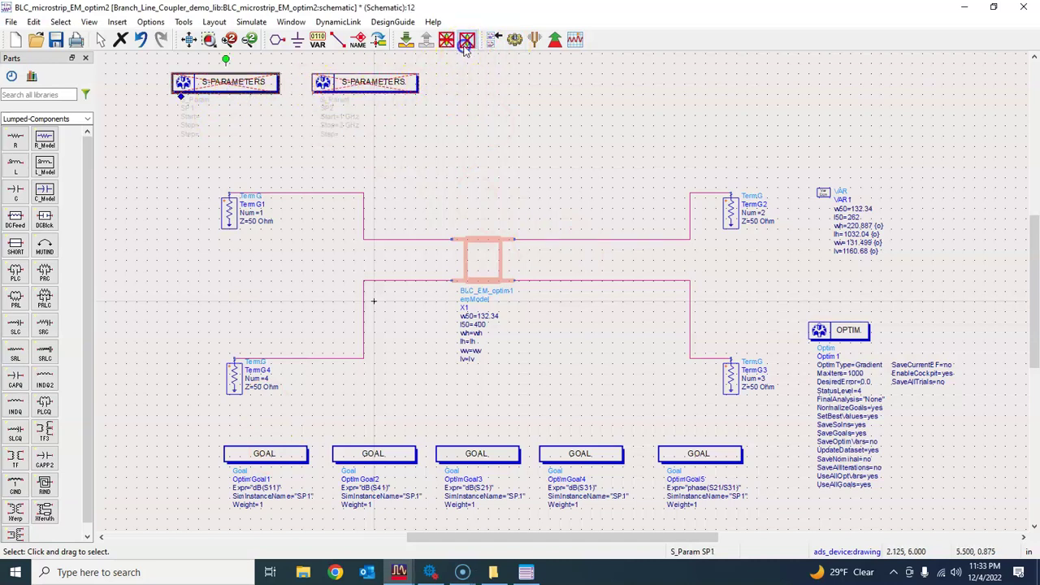
Confirm SP1 uses a single-point 1.5 GHz sweep, then save the schematic.
{"action": "double_click", "coordinate": [233, 86]}
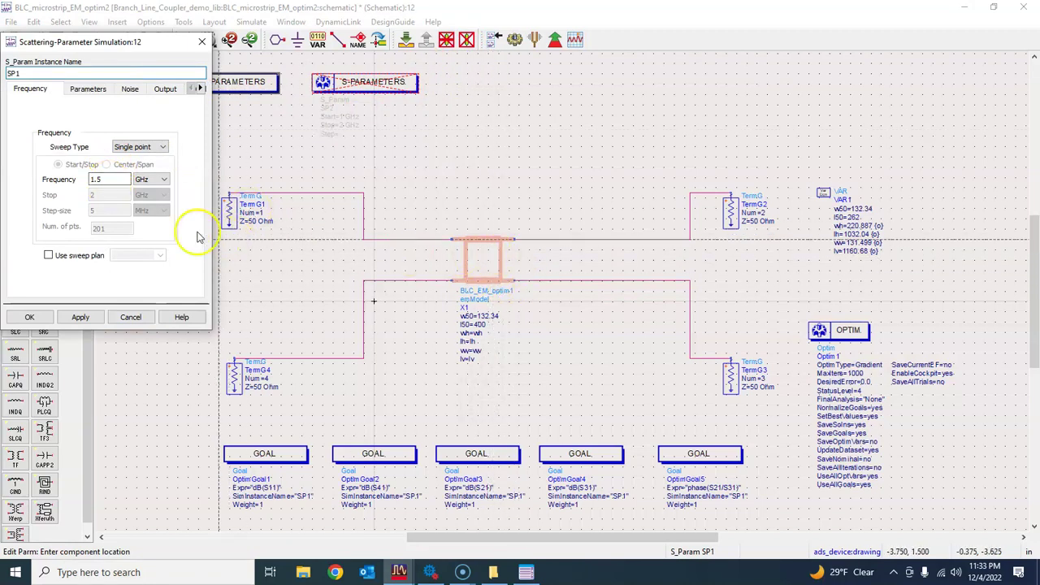
{"action": "left_click", "coordinate": [95, 180]}
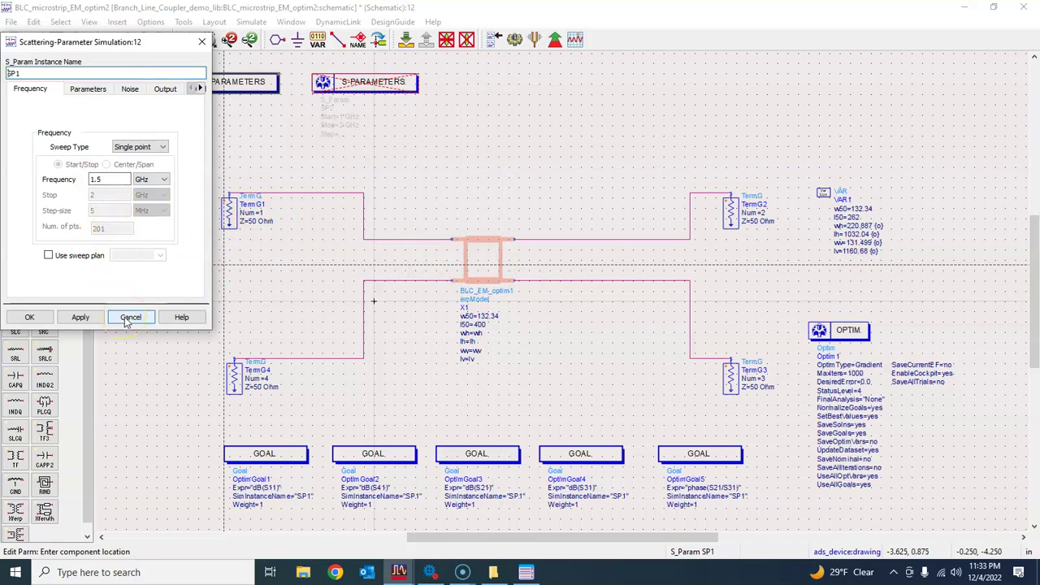
{"action": "left_click", "coordinate": [136, 148]}
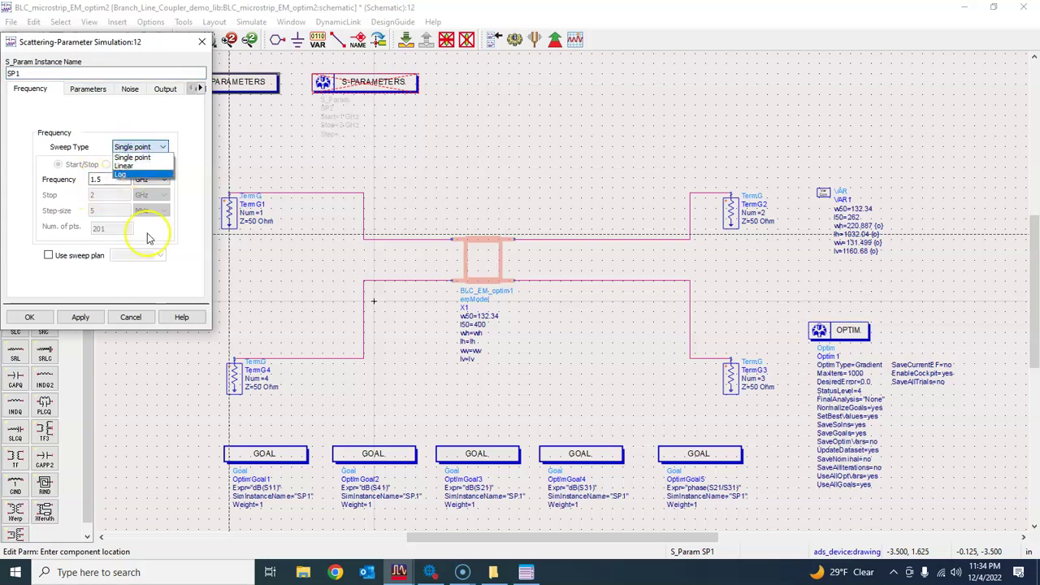
{"action": "left_click", "coordinate": [189, 268]}
{"action": "left_click", "coordinate": [108, 177]}
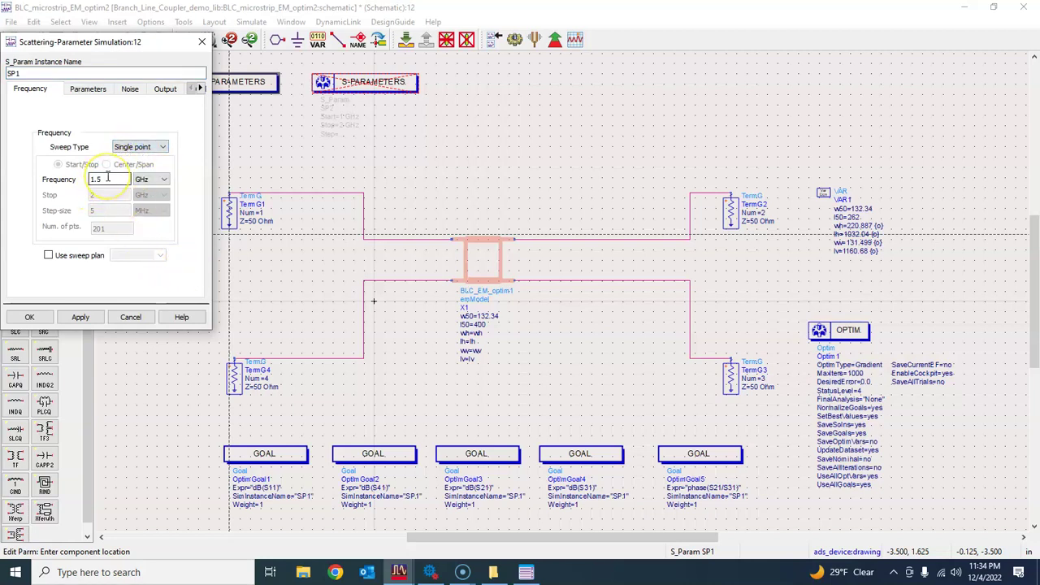
{"action": "left_click", "coordinate": [137, 316]}
{"action": "left_click", "coordinate": [55, 43]}
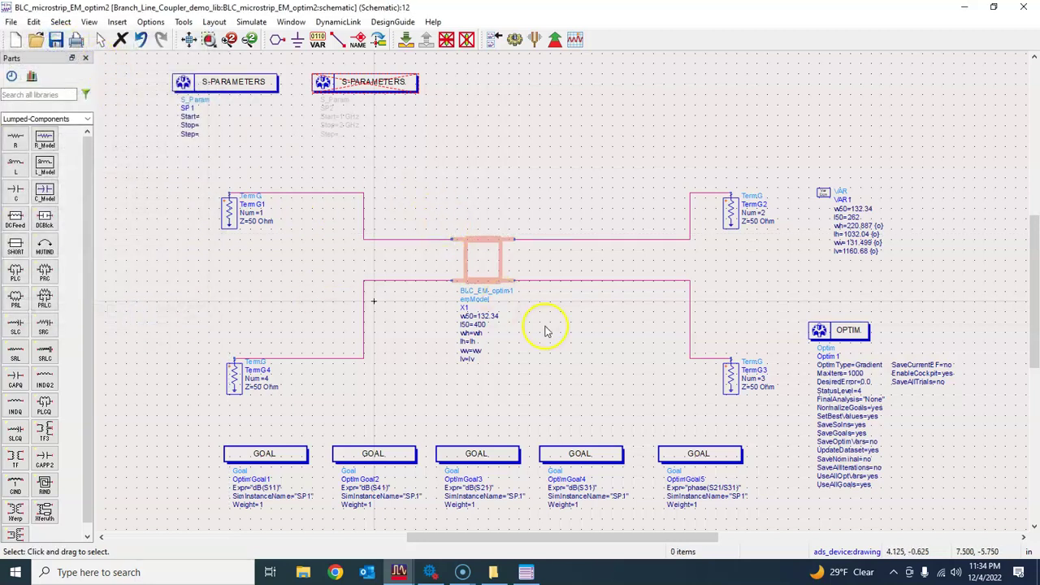
Change Optim1's Optimization Type from Gradient to Random and confirm.
{"action": "double_click", "coordinate": [861, 335]}
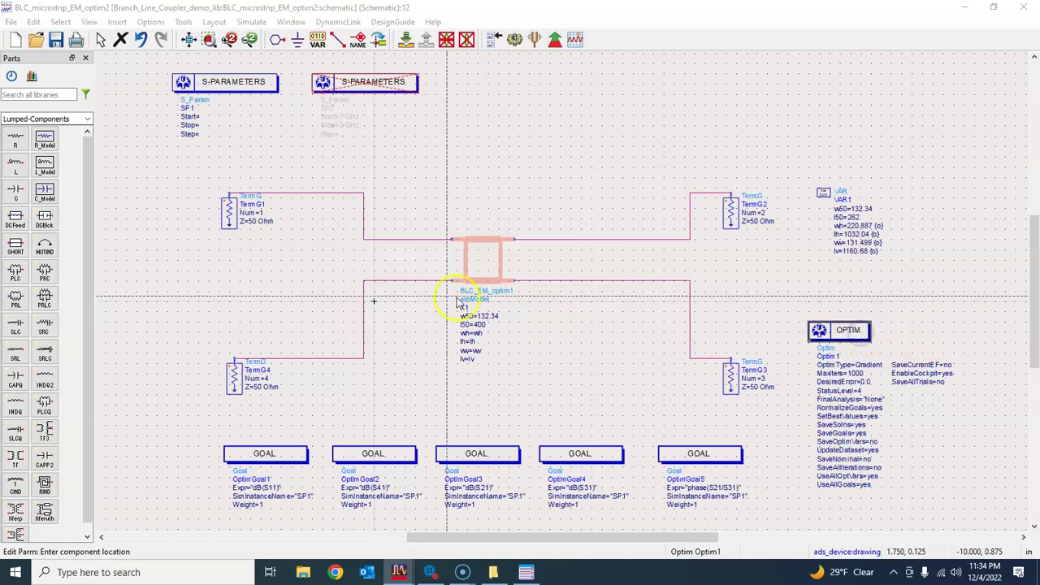
{"action": "left_click", "coordinate": [224, 157]}
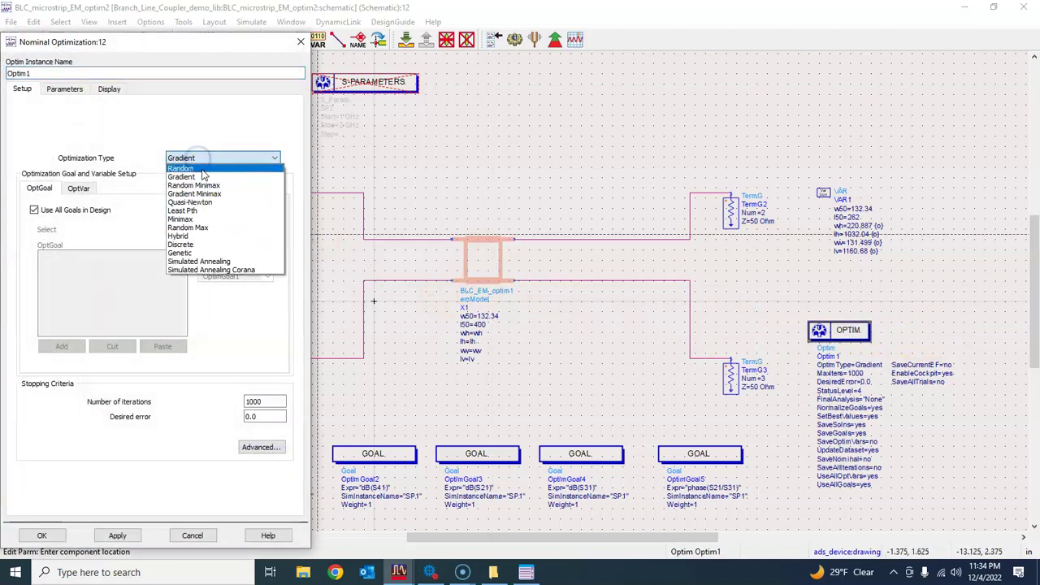
{"action": "left_click", "coordinate": [200, 168]}
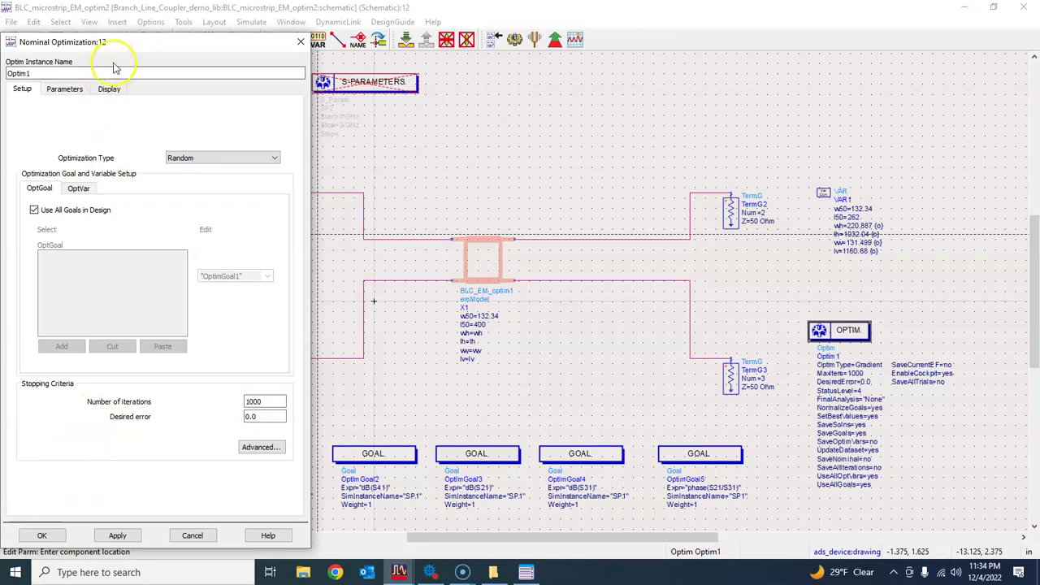
{"action": "left_click_drag", "start_coordinate": [114, 41], "coordinate": [190, 33]}
{"action": "left_click", "coordinate": [119, 526]}
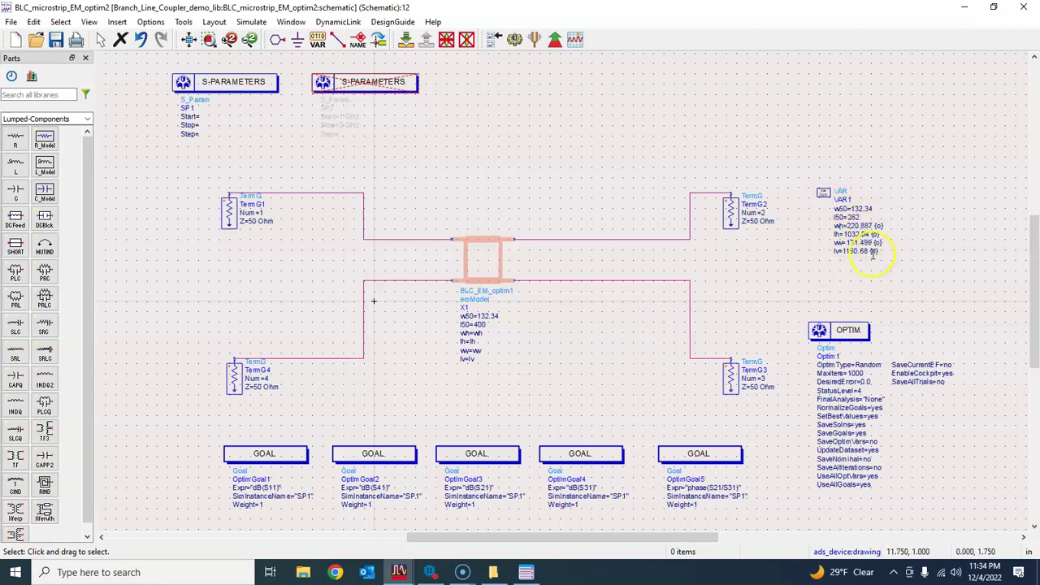
Check the min/max ranges of the four optimized variables in Simulation Variables Setup, leaving them unchanged.
{"action": "left_click", "coordinate": [247, 22]}
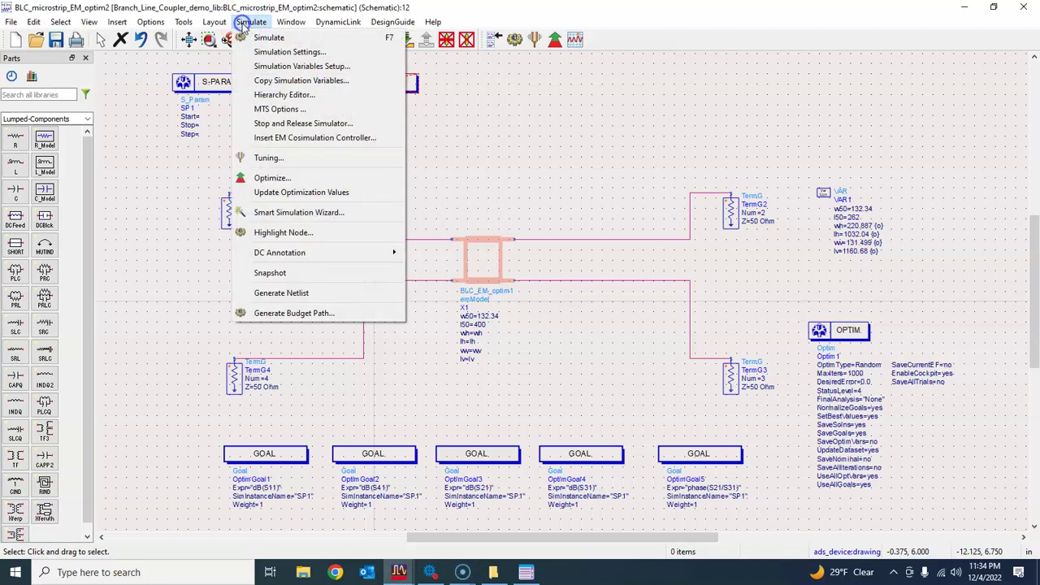
{"action": "left_click", "coordinate": [280, 66]}
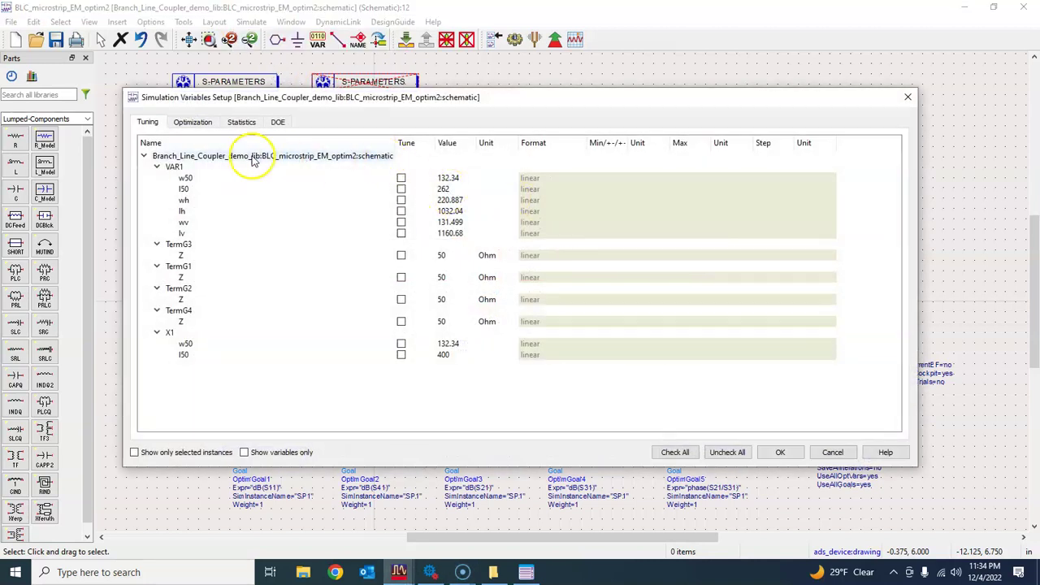
{"action": "left_click", "coordinate": [193, 122]}
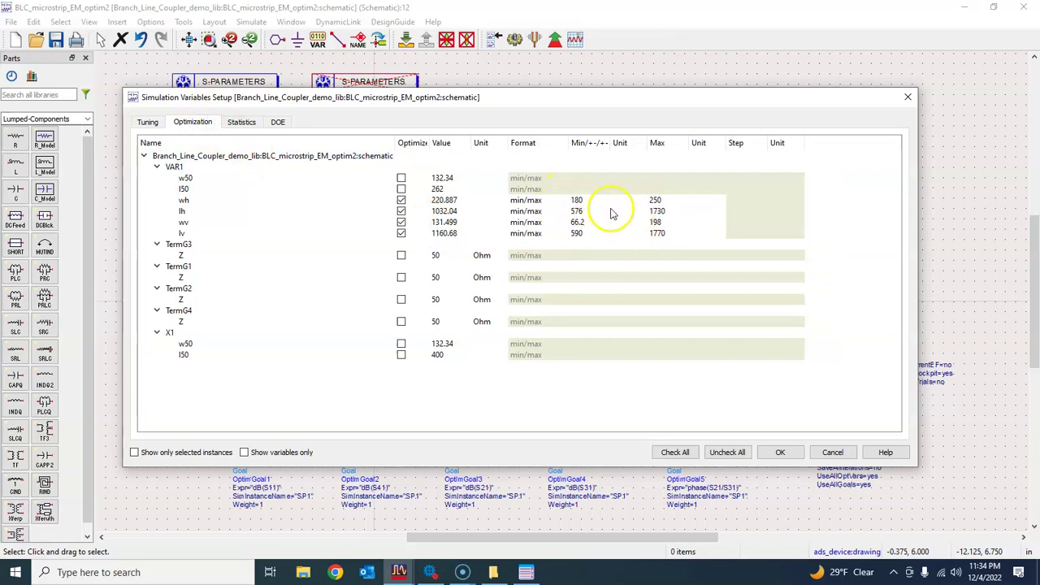
{"action": "left_click", "coordinate": [845, 452]}
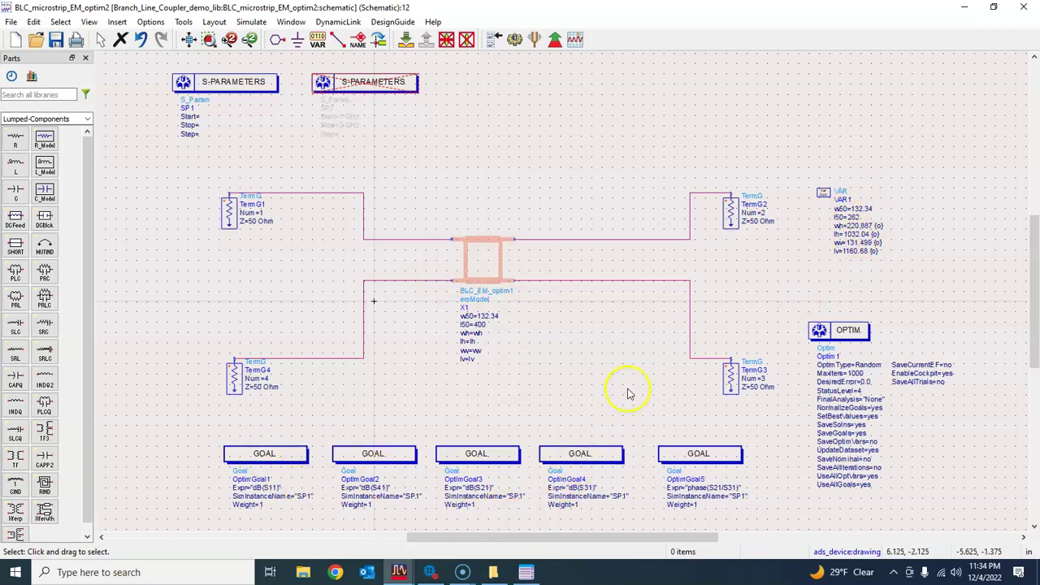
Move the OPTIM block up just beneath VAR1, save the schematic, and start optimizing.
{"action": "left_click", "coordinate": [55, 39]}
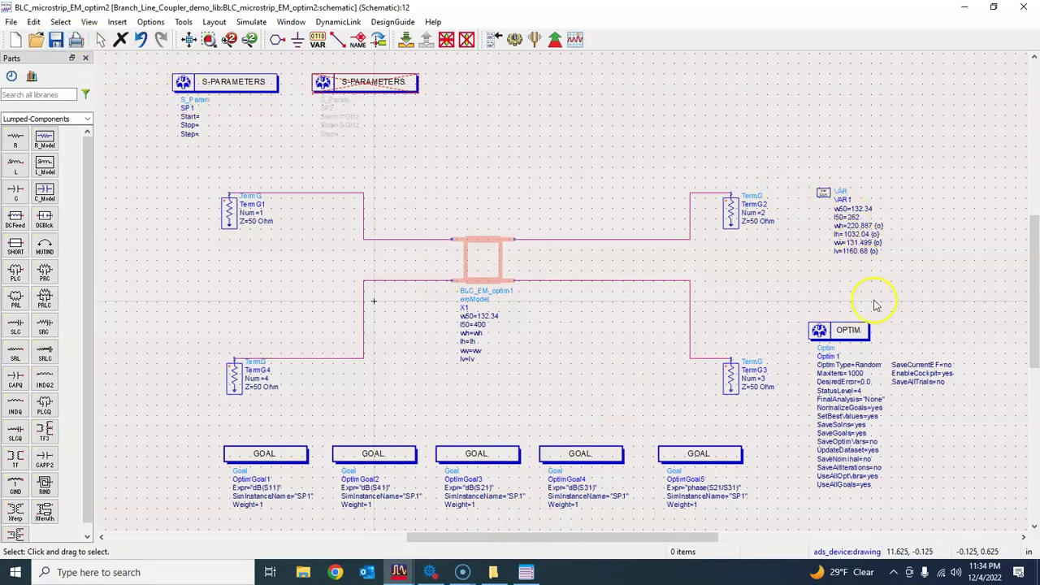
{"action": "left_click_drag", "start_coordinate": [832, 333], "coordinate": [844, 298]}
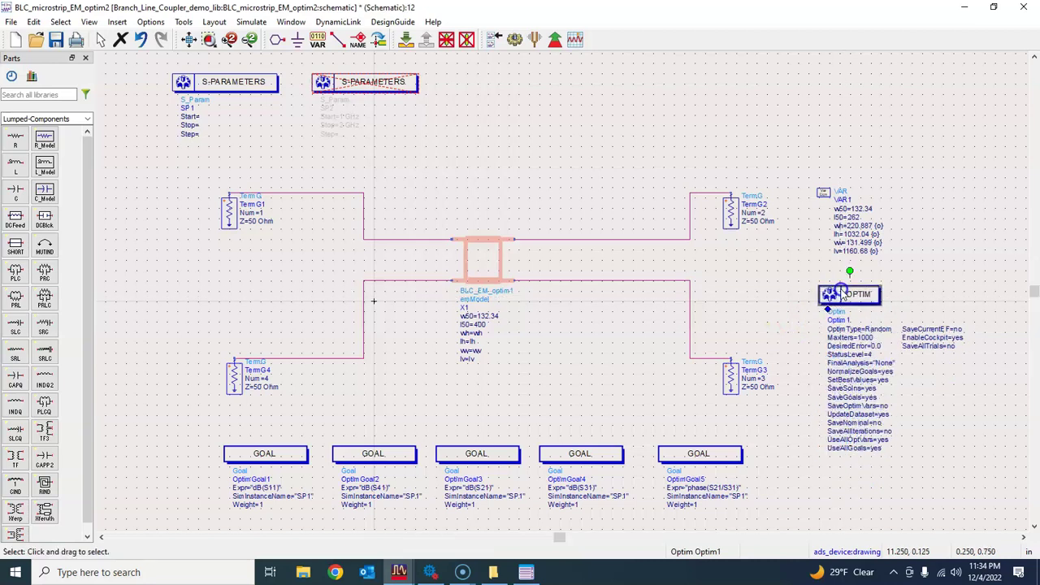
{"action": "left_click", "coordinate": [806, 328]}
{"action": "left_click", "coordinate": [55, 39]}
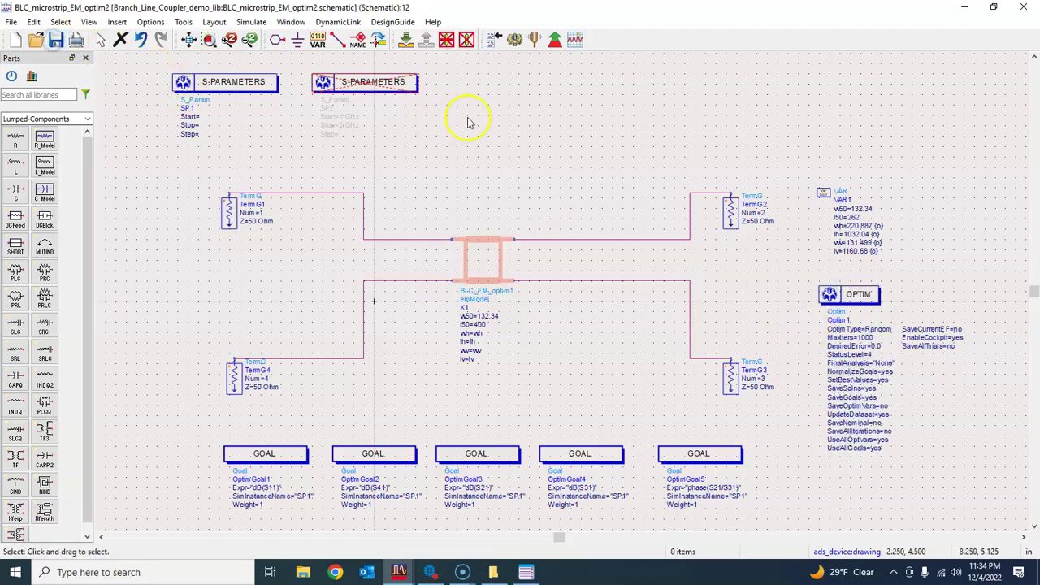
{"action": "left_click", "coordinate": [556, 49]}
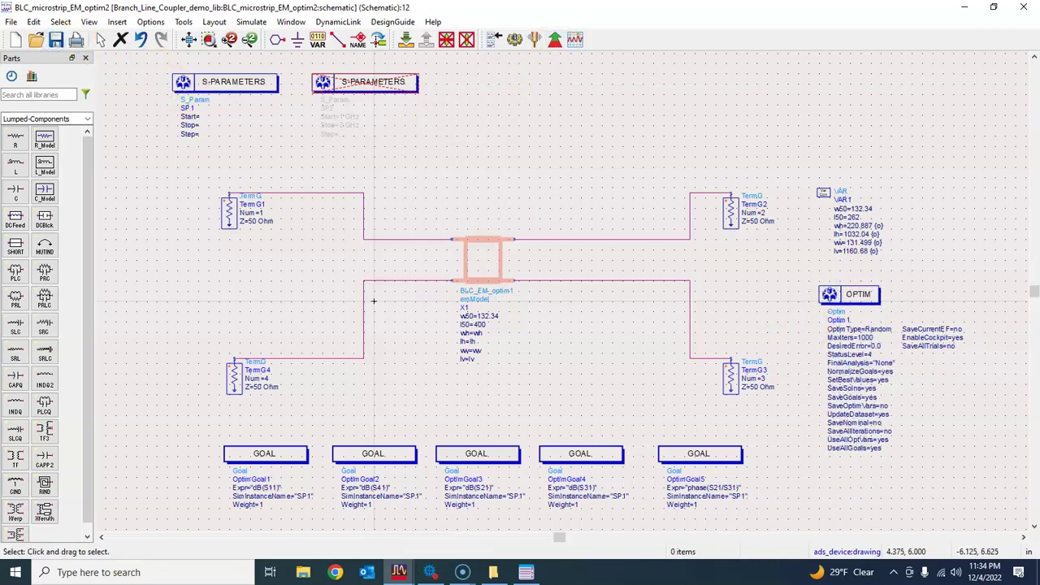
Launch the Optim1 Random optimization so the Cockpit shows four variables and five goals.
{"action": "left_click", "coordinate": [555, 40]}
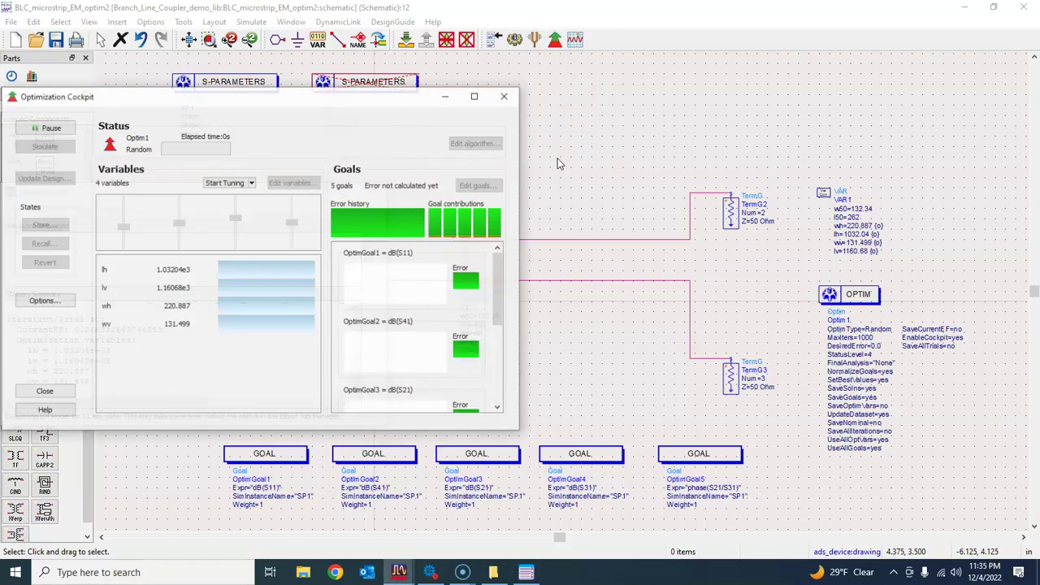